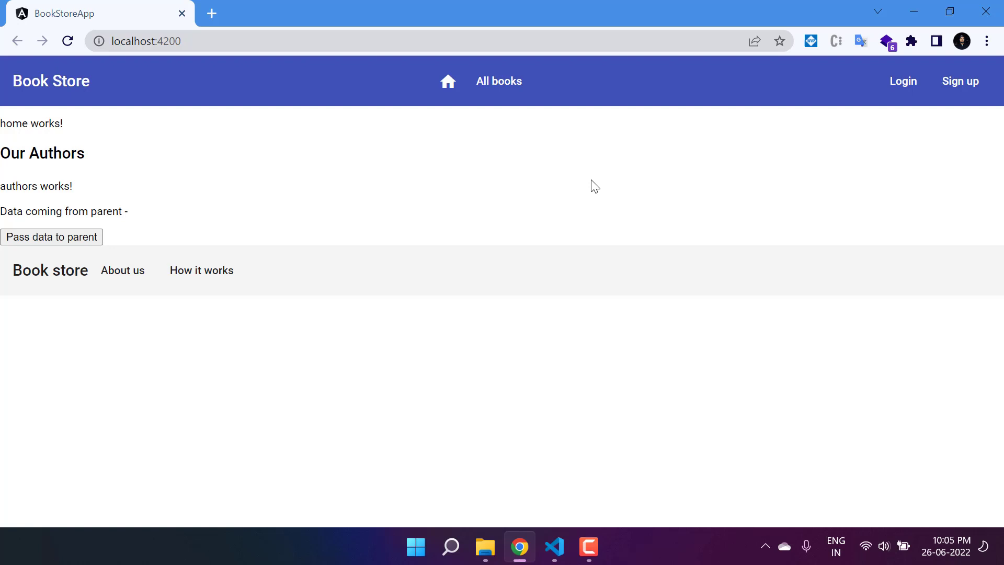
key("alt+Tab")
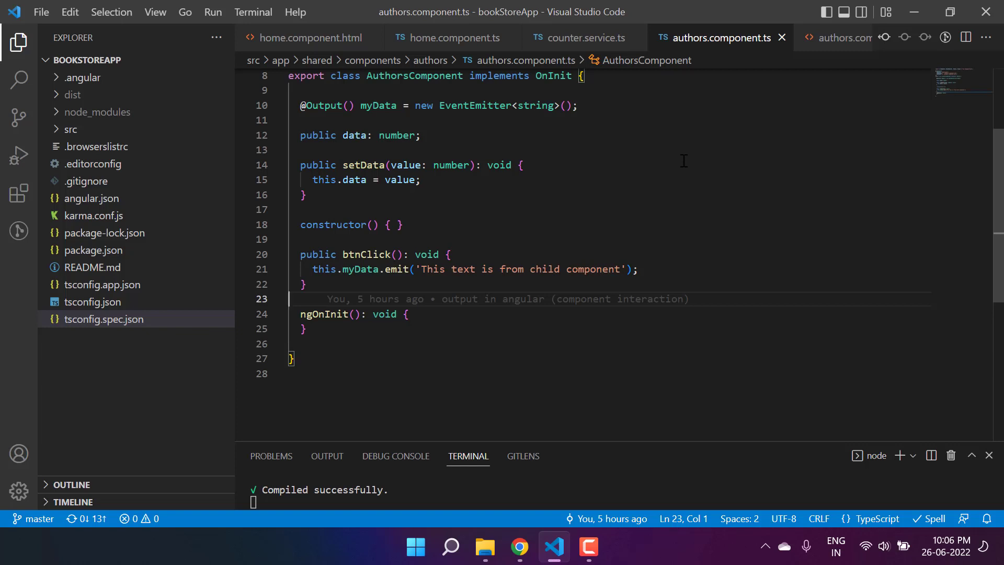
double_click(326, 105)
mouse_move(443, 156)
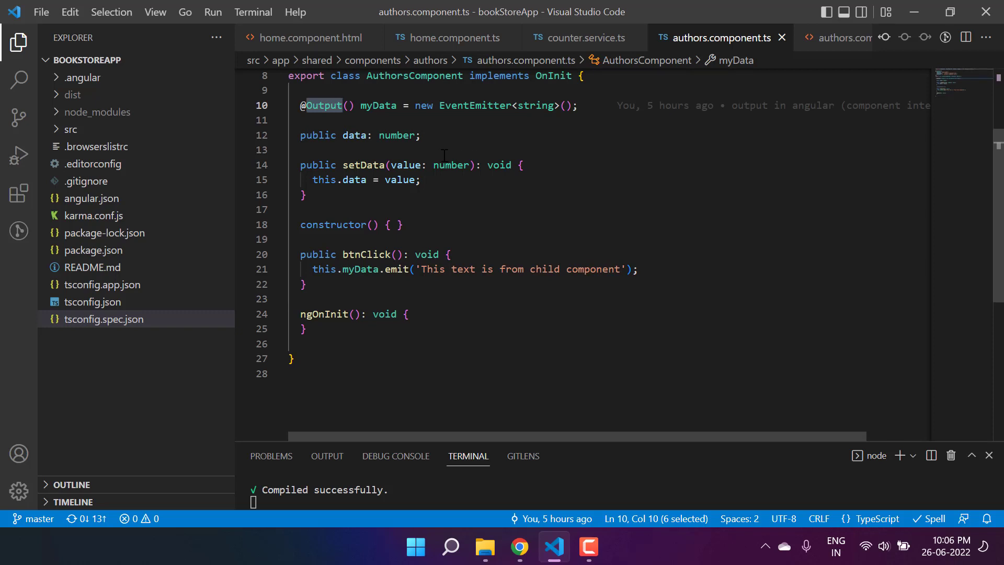
left_click(593, 110)
mouse_move(691, 105)
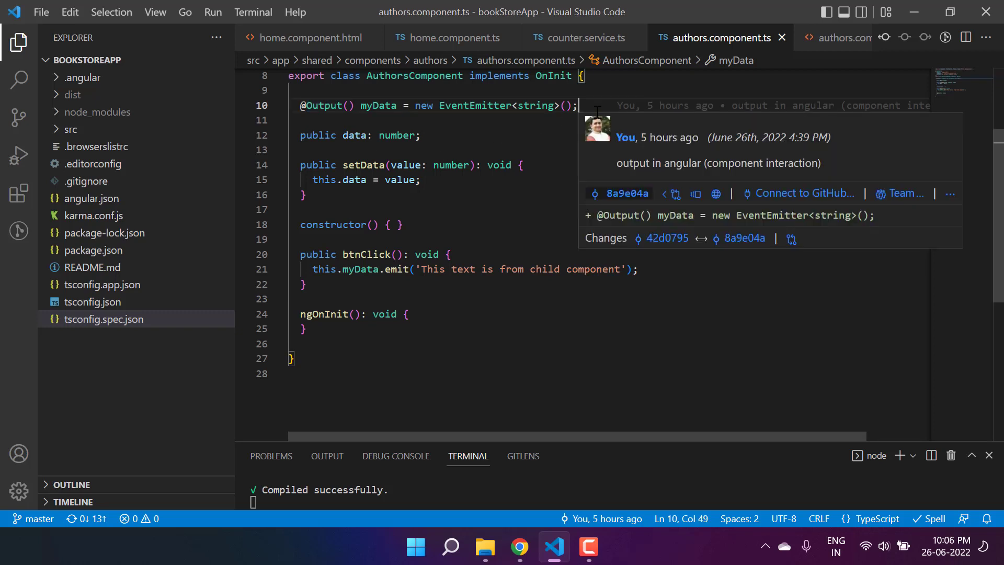
key("ctrl+shift+k")
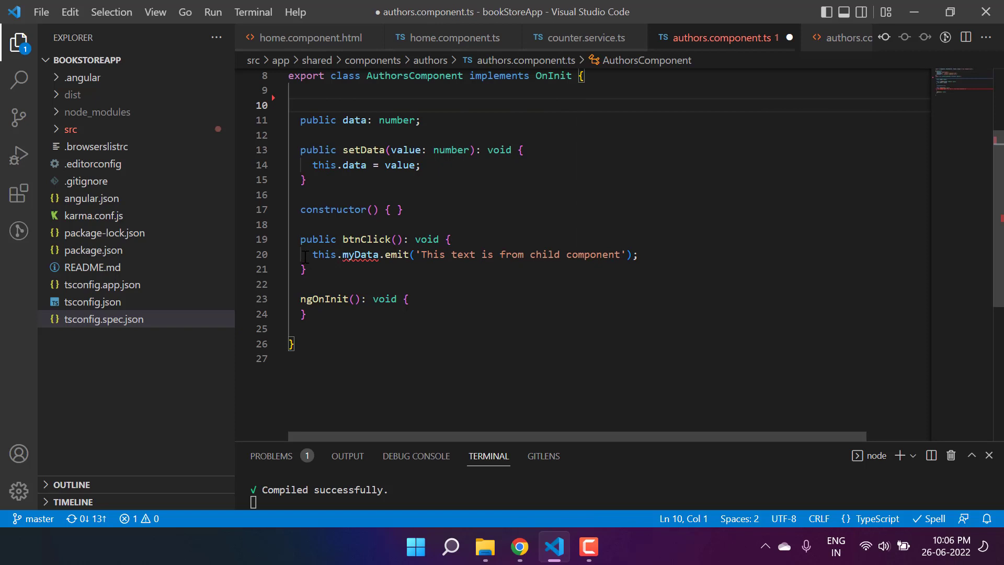
Step: Comment out the this.myData.emit call, save, and open home.component.html
left_click(313, 254)
type("//")
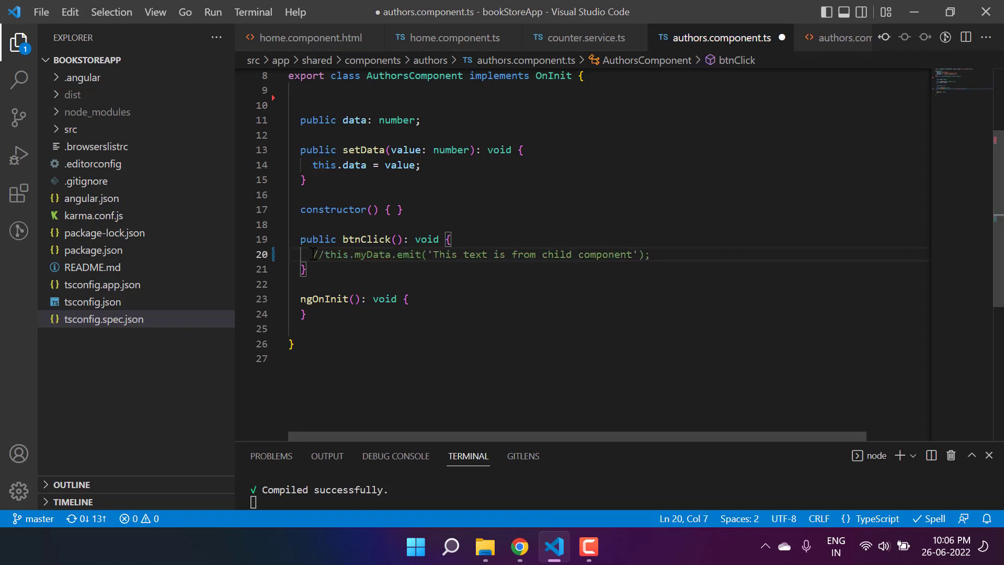
key("ctrl+s")
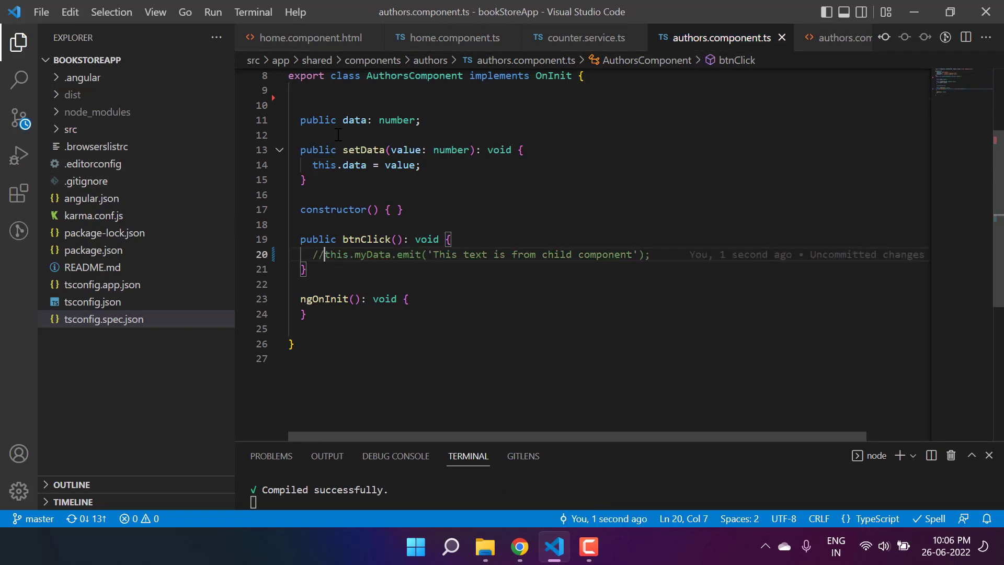
key("ctrl+s")
left_click(310, 38)
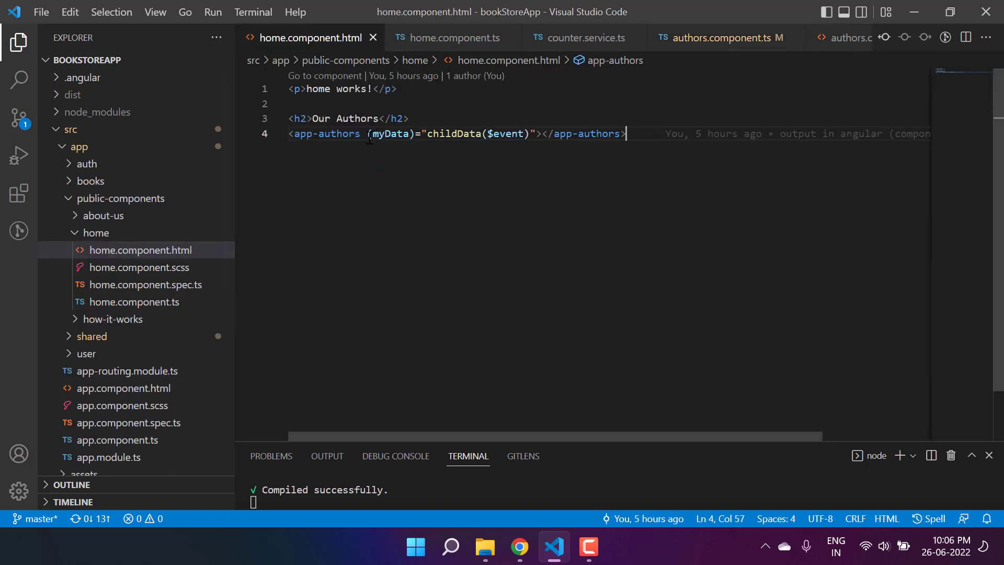
Step: Delete the (myData)="childData($event)" binding from home.component.html and save
left_click_drag(368, 134, 537, 133)
key("BackSpace")
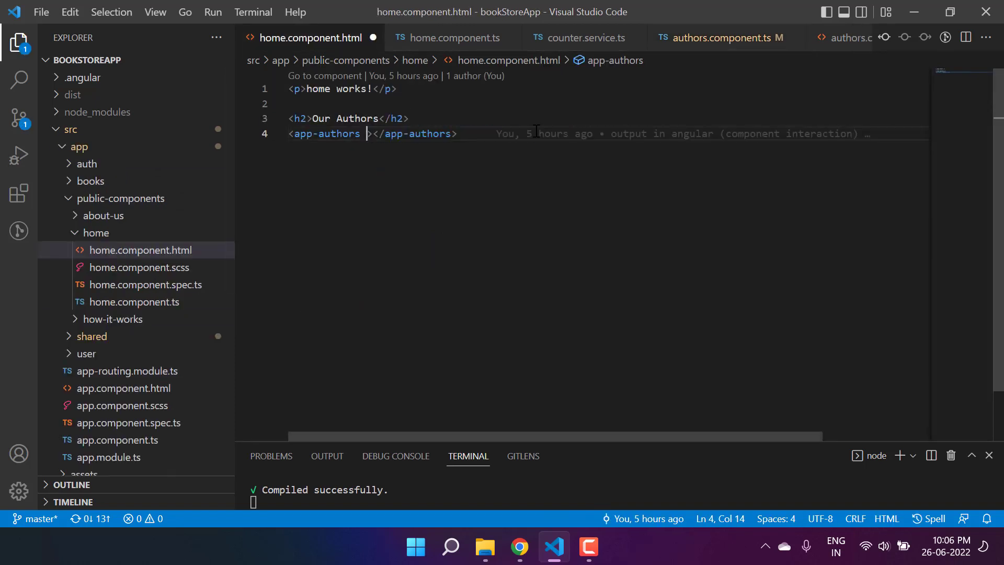
key("BackSpace")
key("ctrl+s")
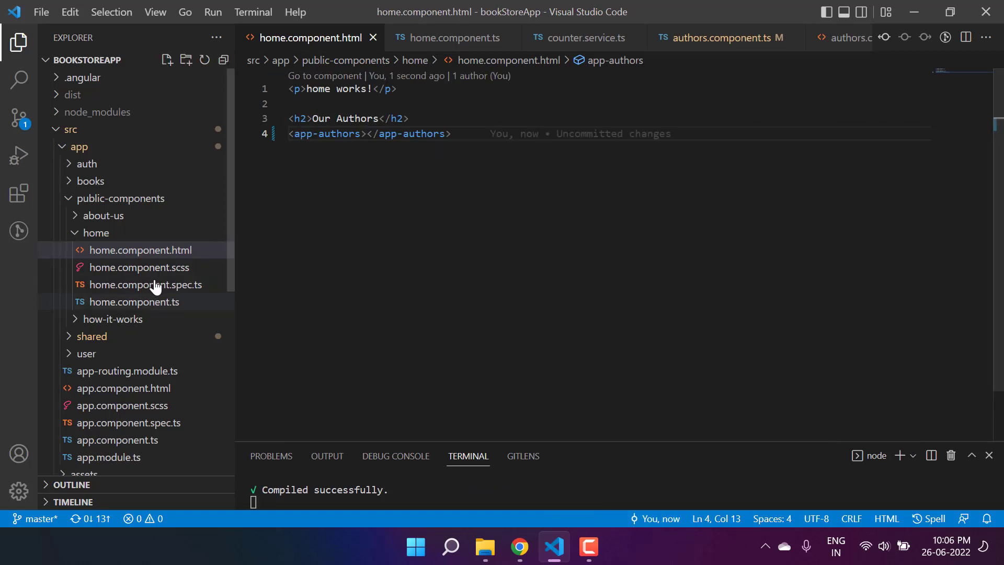
Step: Remove the childData() method from home.component.ts and save
left_click(141, 303)
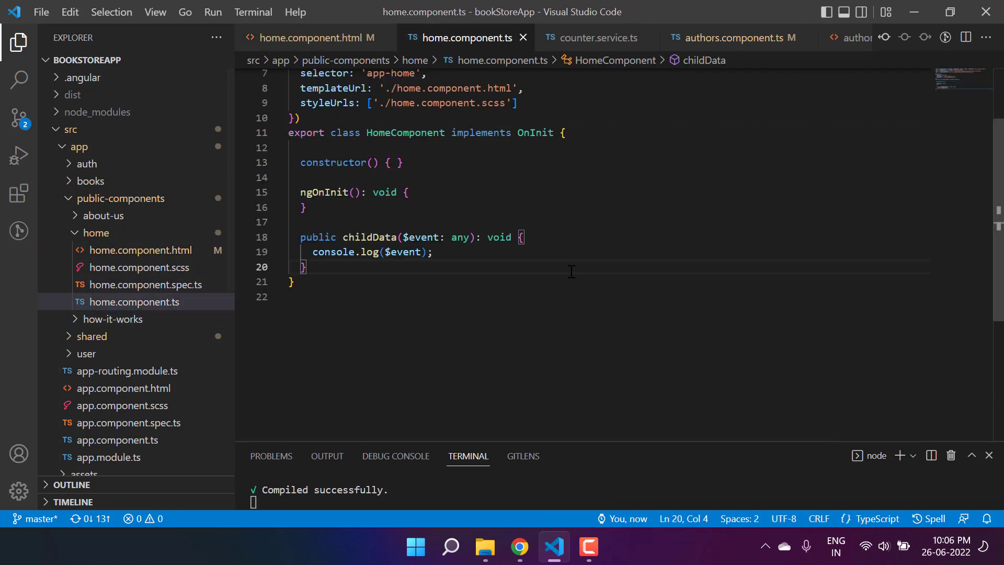
left_click_drag(572, 272, 306, 207)
key("BackSpace")
key("ctrl+s")
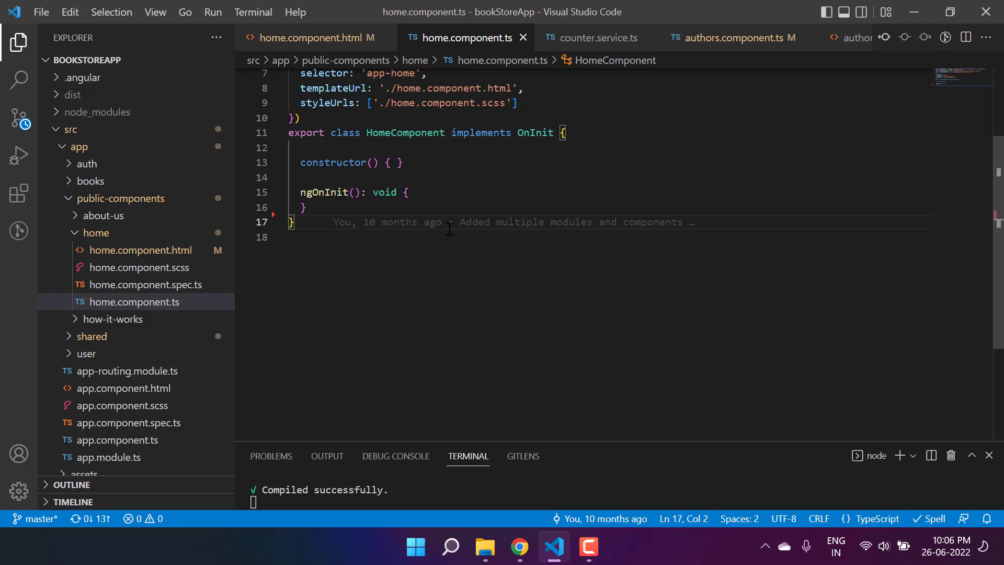
Step: Open authors.component.ts from the shared/components/authors folder in Explorer
key("ctrl+Tab")
key("End")
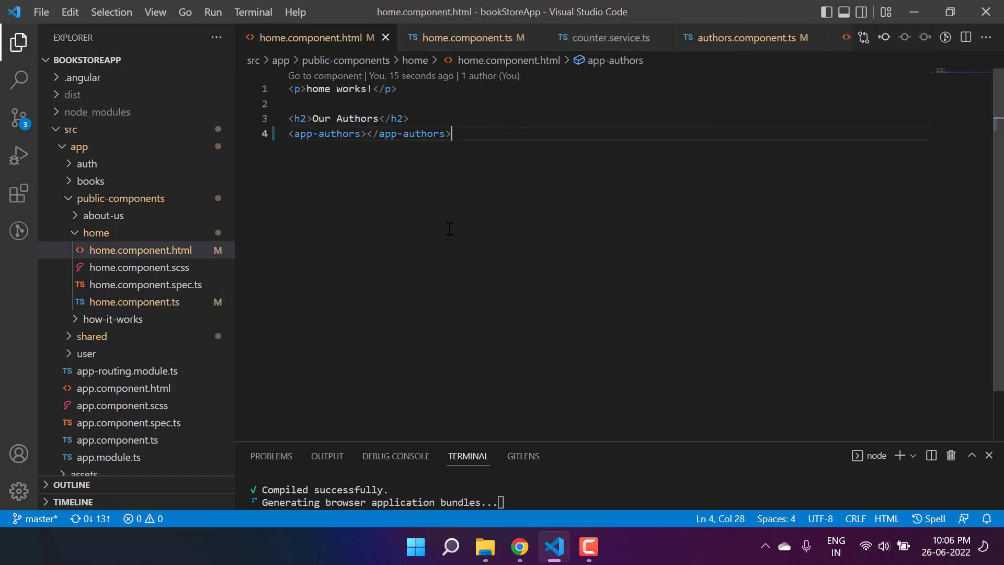
left_click(92, 335)
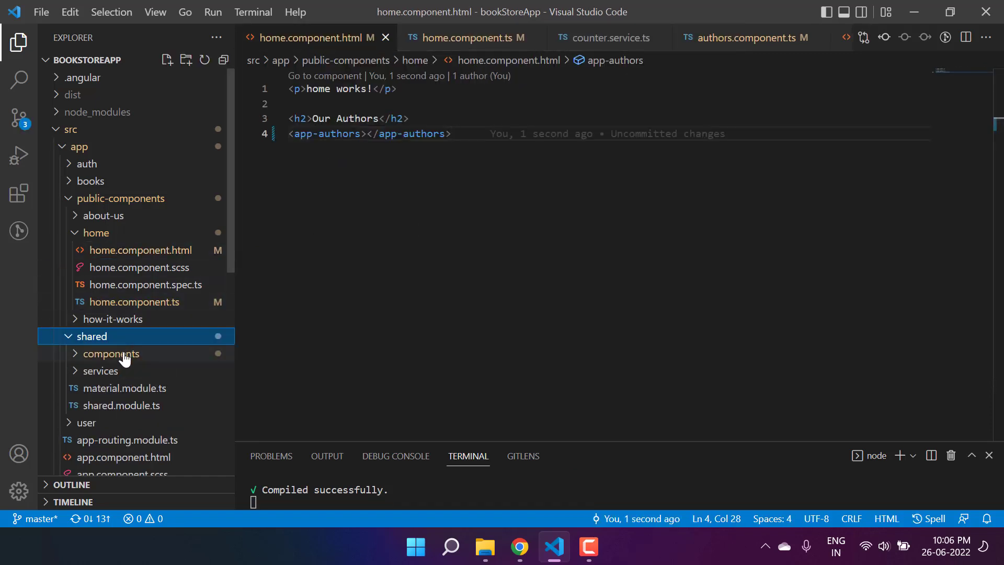
left_click(111, 354)
left_click(106, 370)
left_click(144, 440)
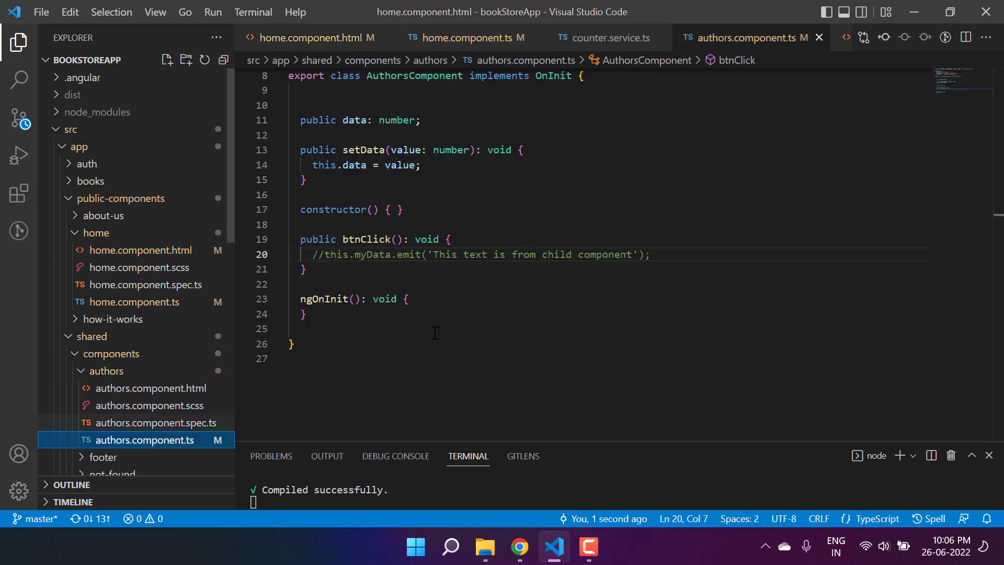
left_click(508, 299)
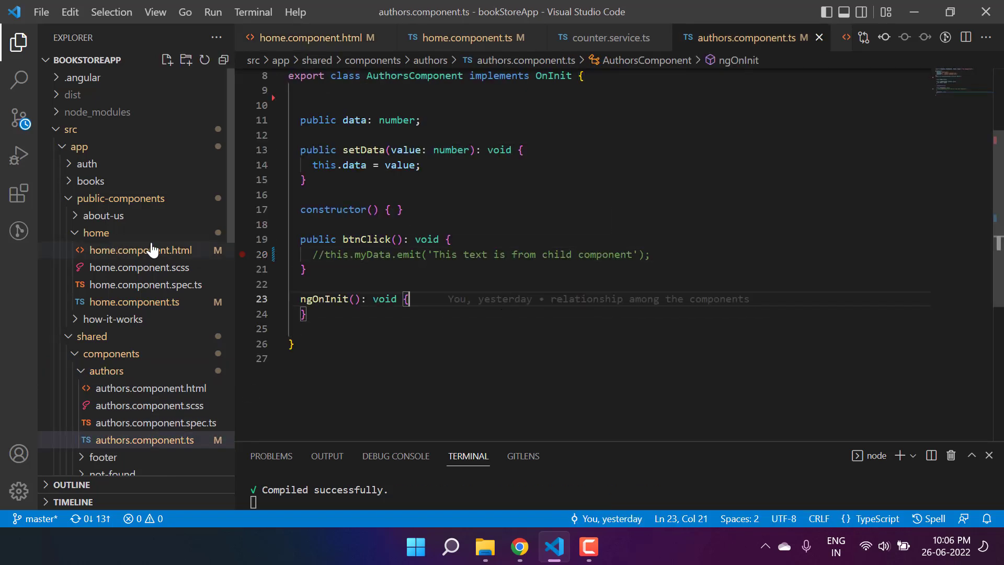
scroll(157, 243, "down", 3)
scroll(157, 252, "down", 3)
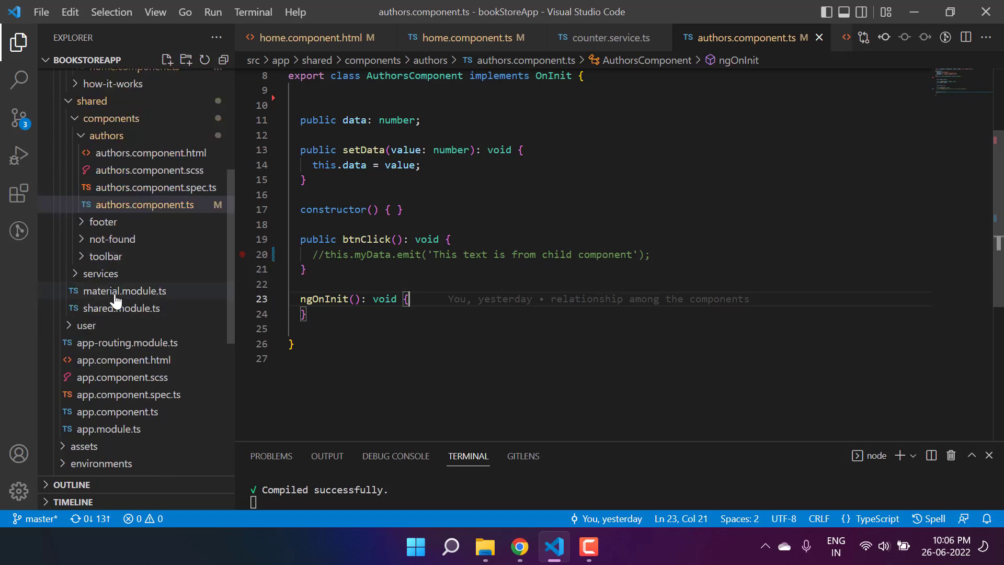
Step: Open test.service.ts from the shared services folder
left_click(121, 273)
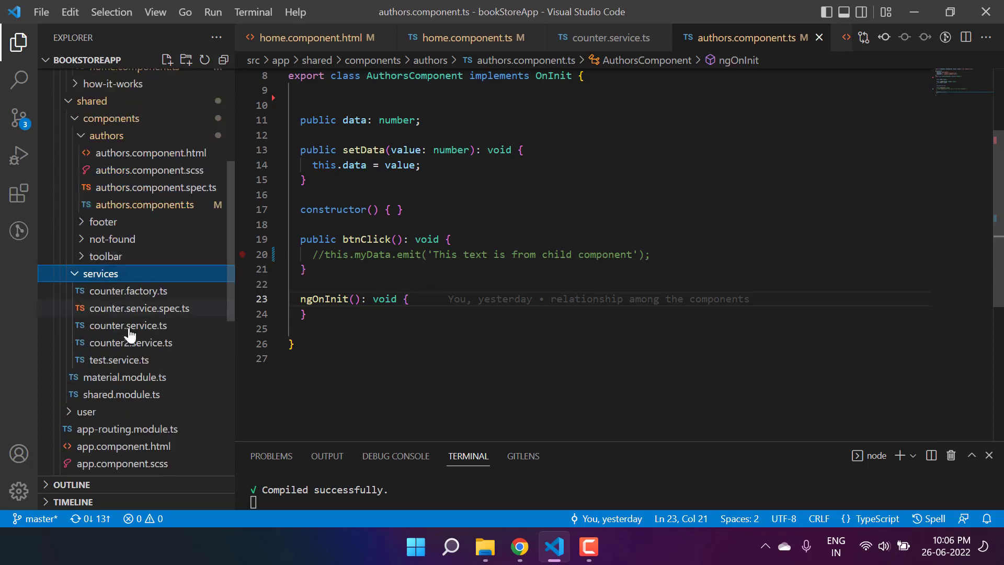
left_click(119, 360)
left_click(453, 285)
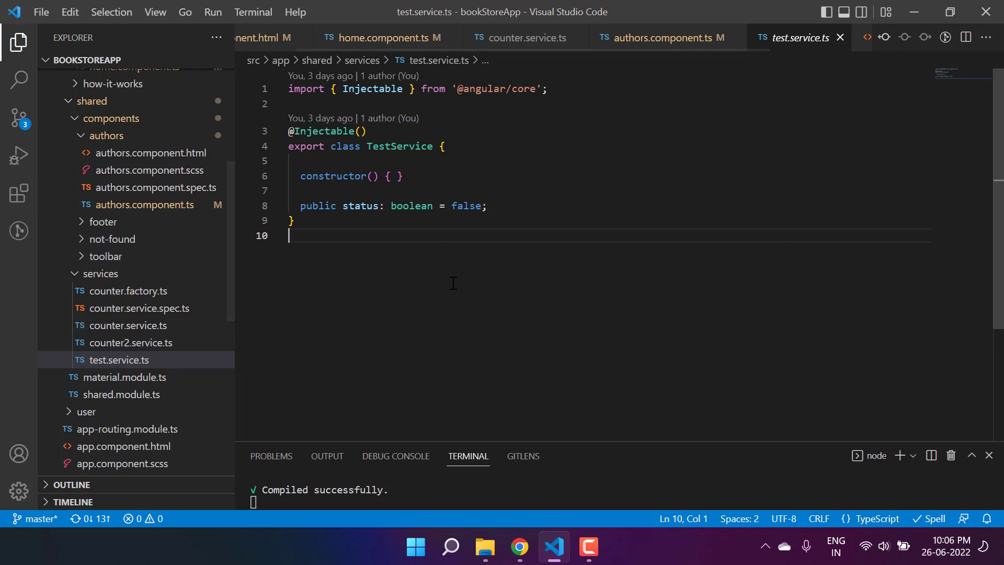
left_click(362, 132)
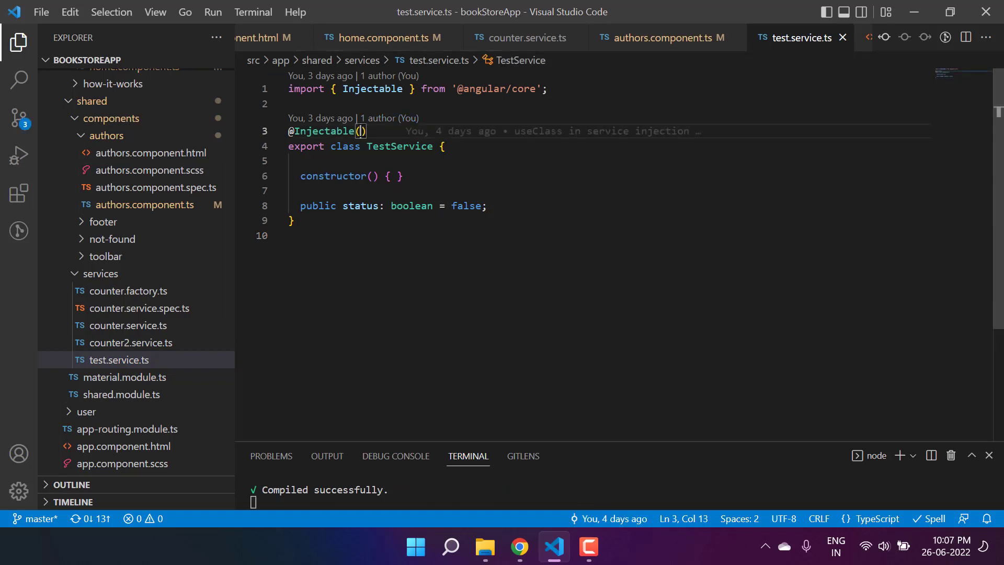
type("{")
key("Return")
type("pr")
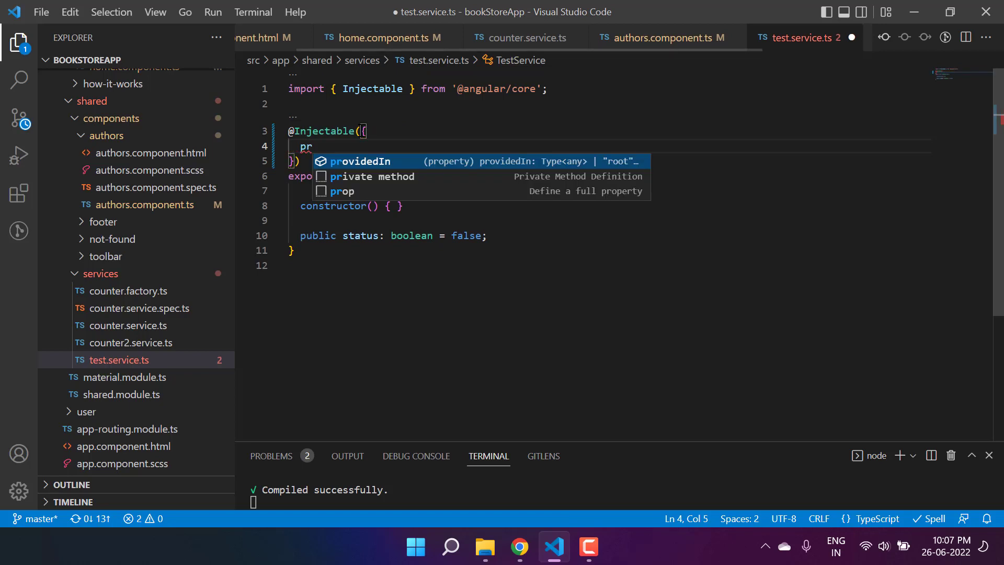
key("Tab")
type(":\"")
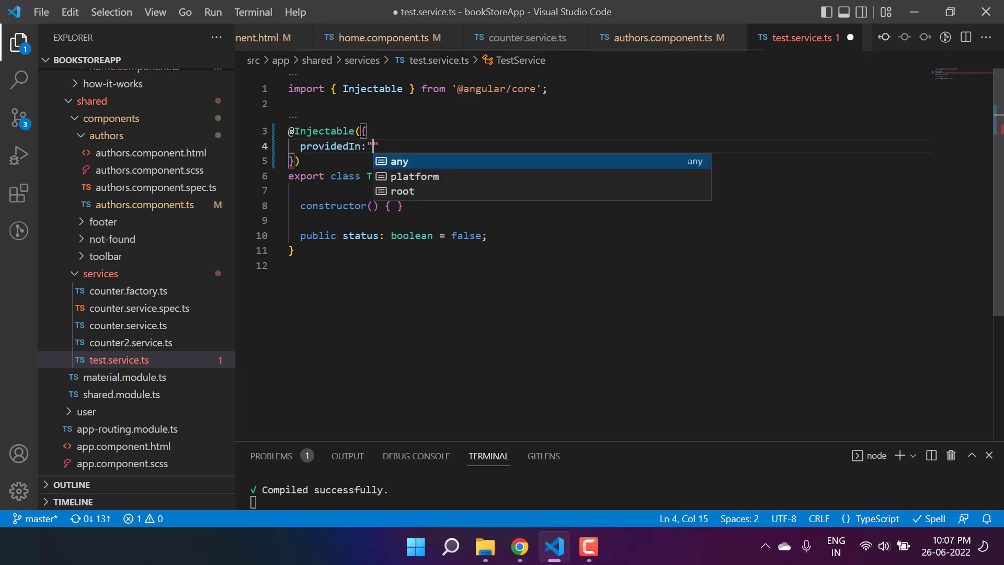
key("Down")
key("Down")
key("Return")
key("ctrl+s")
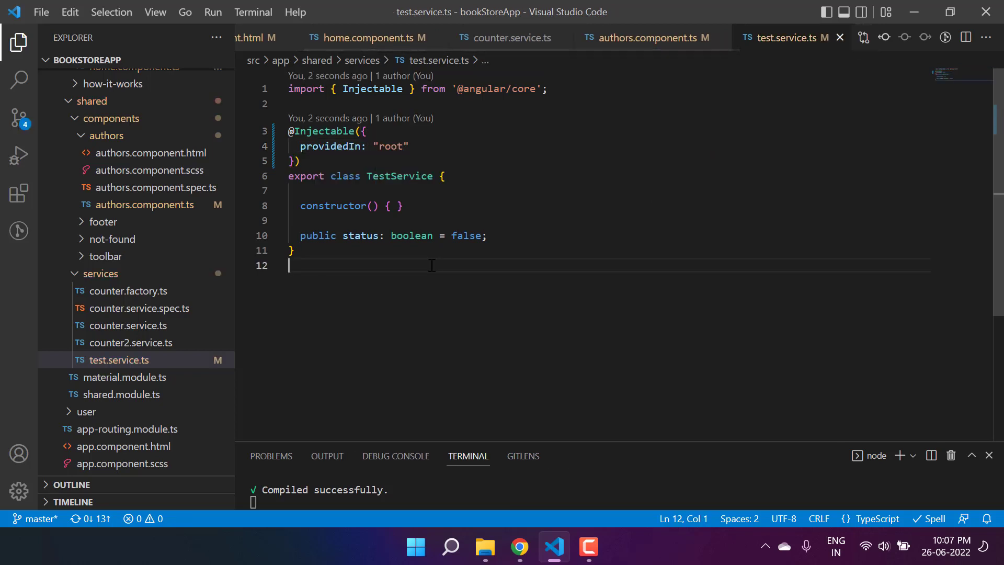
left_click(431, 266)
Step: Add 'public myData: string;' below the TestService constructor and save
left_click(502, 166)
left_click(463, 206)
key("Return")
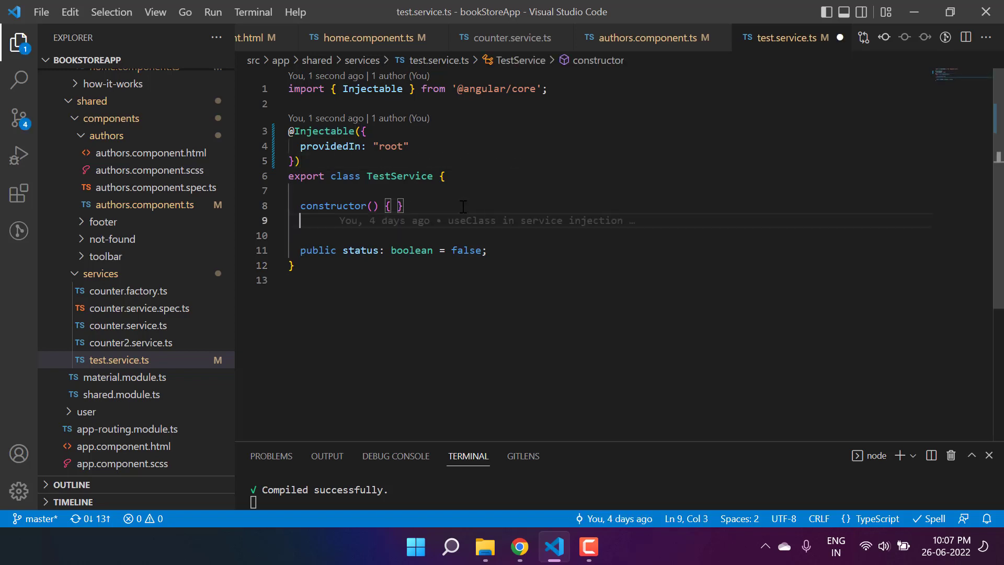
key("Return")
type("public ")
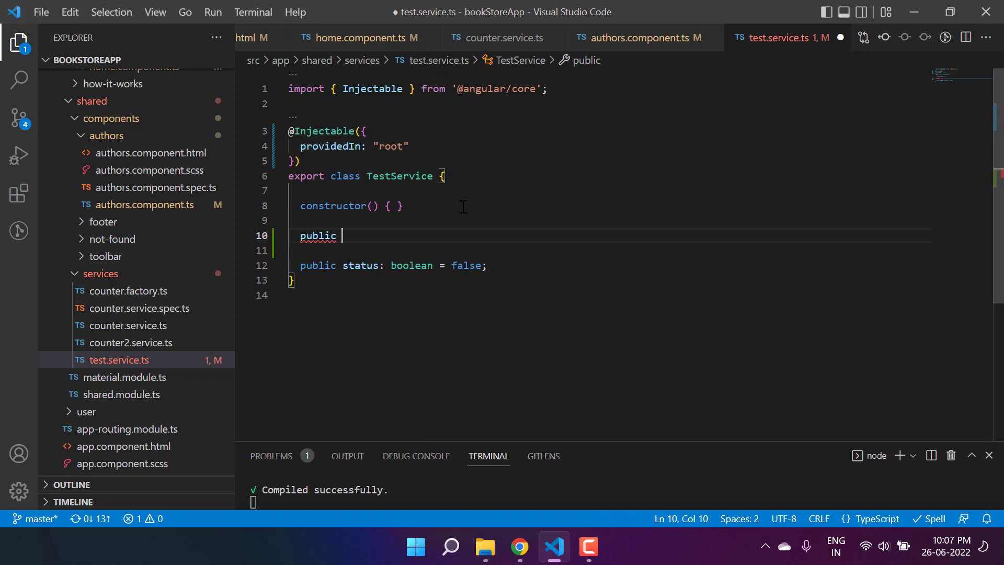
type("myData")
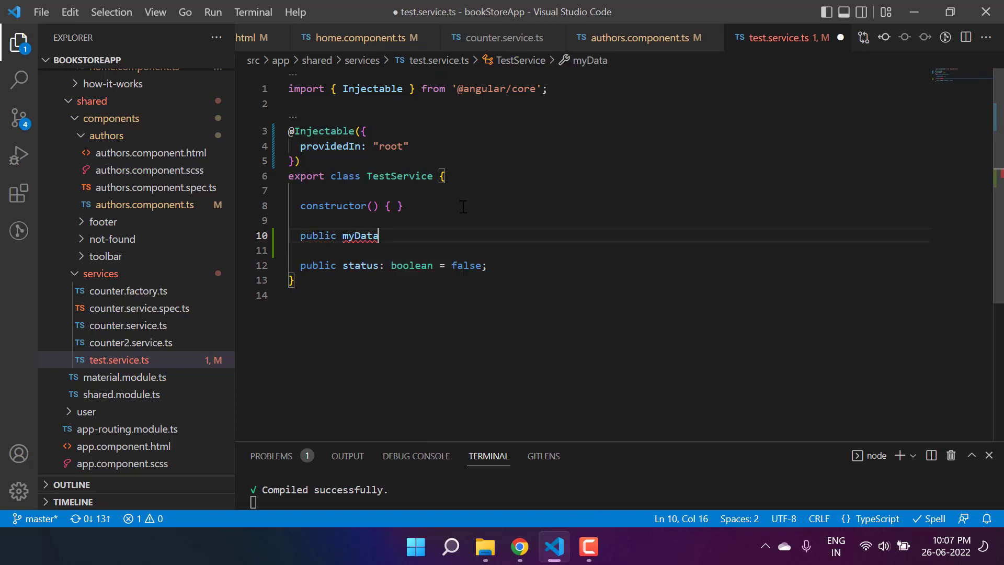
type(": string")
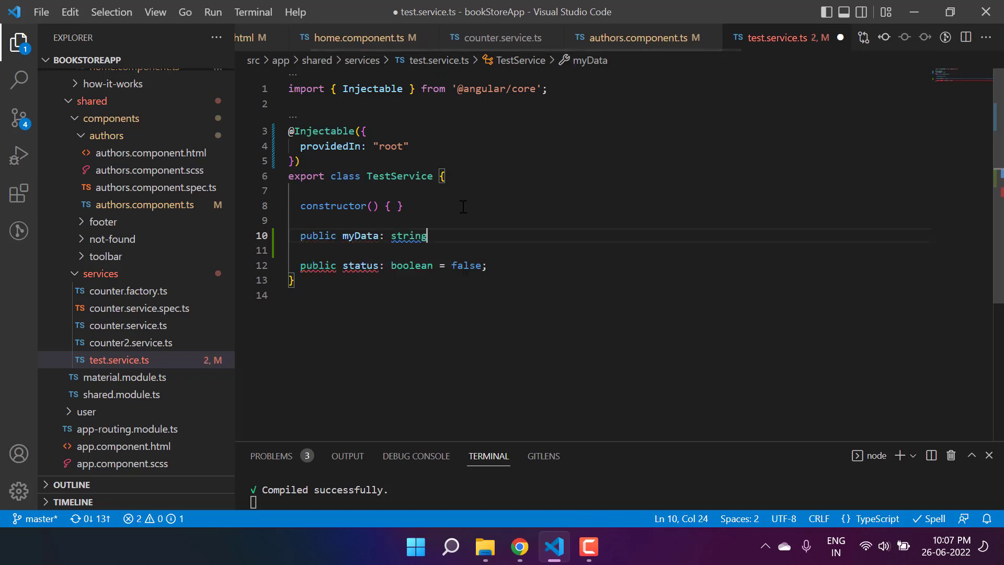
type(";")
key("ctrl+s")
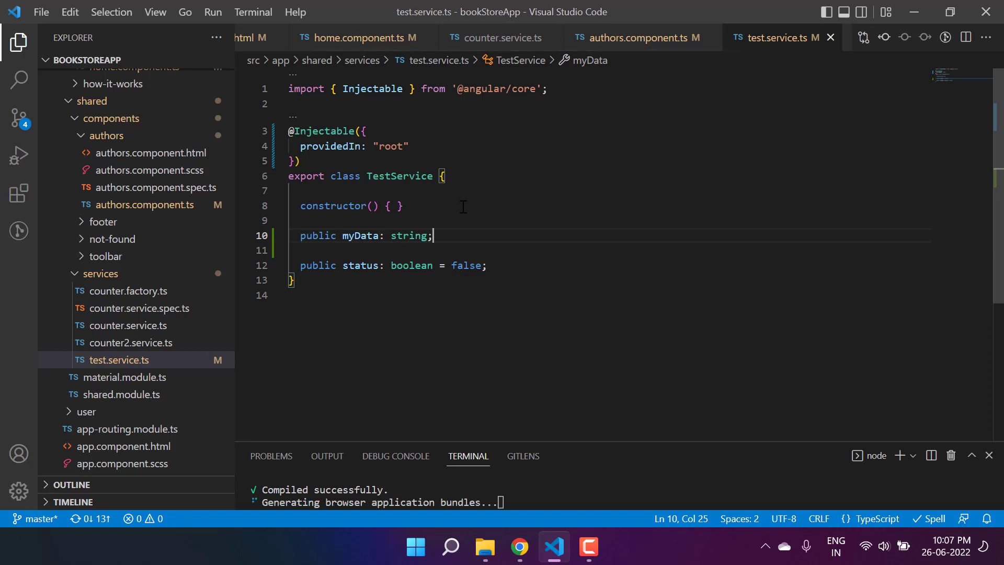
double_click(408, 176)
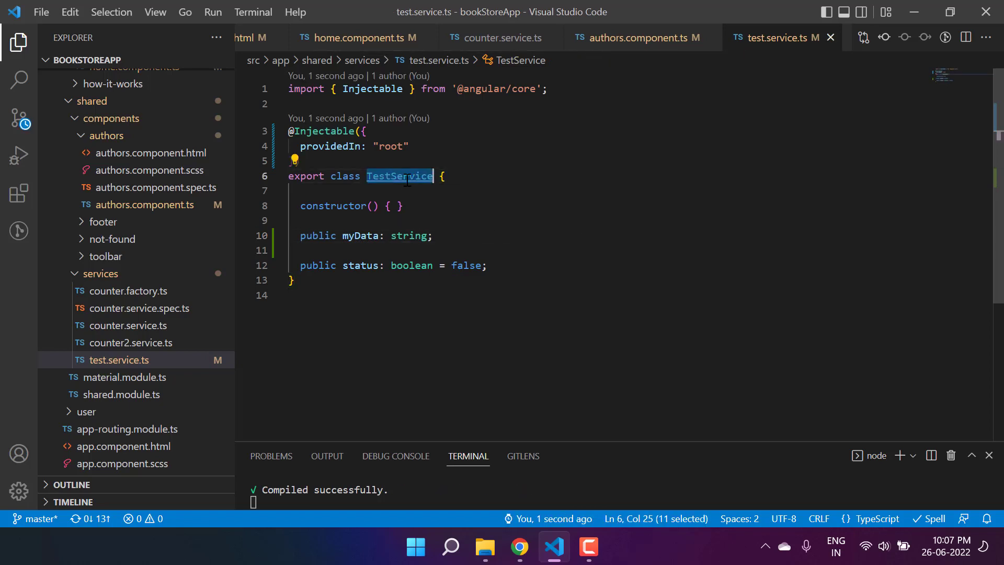
left_click(502, 219)
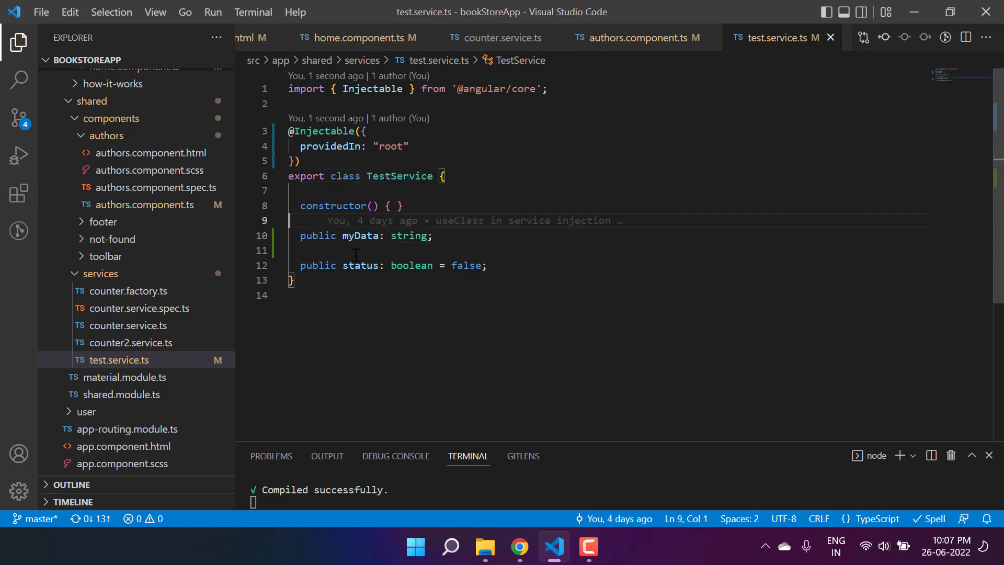
Step: Add 'private _testService: TestService' to the AuthorsComponent constructor and save
left_click(157, 205)
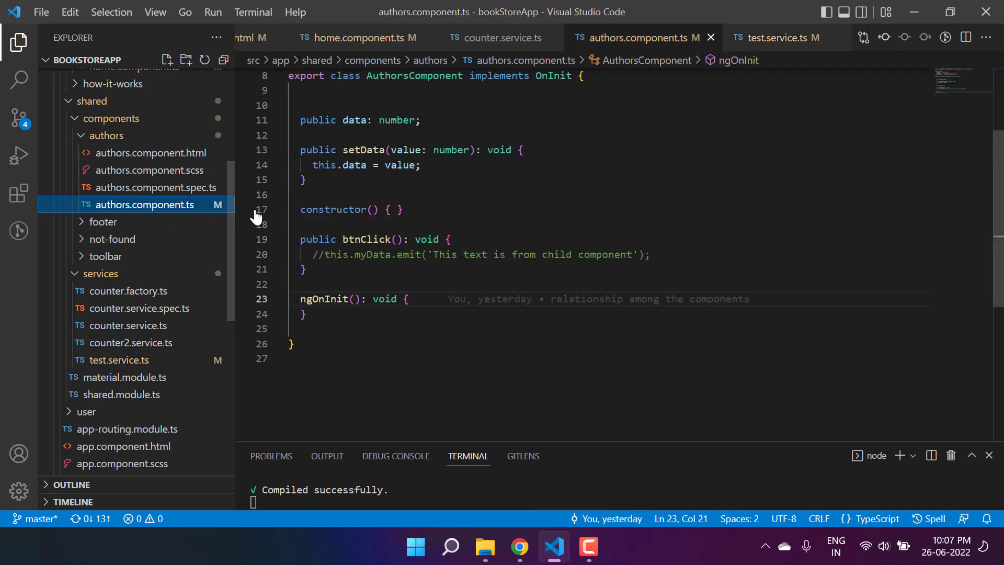
left_click(374, 210)
type("private")
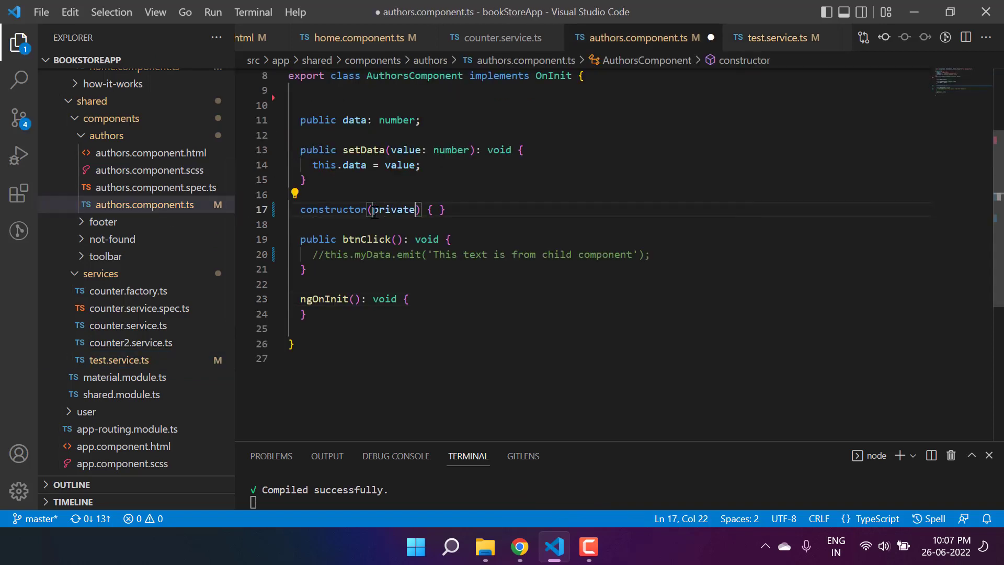
type(" _tes")
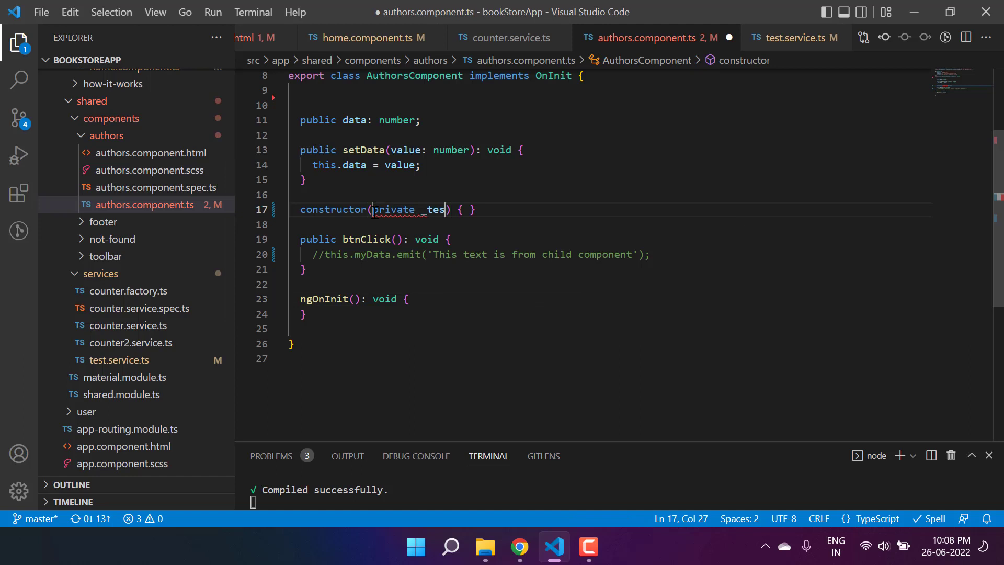
type("tServi")
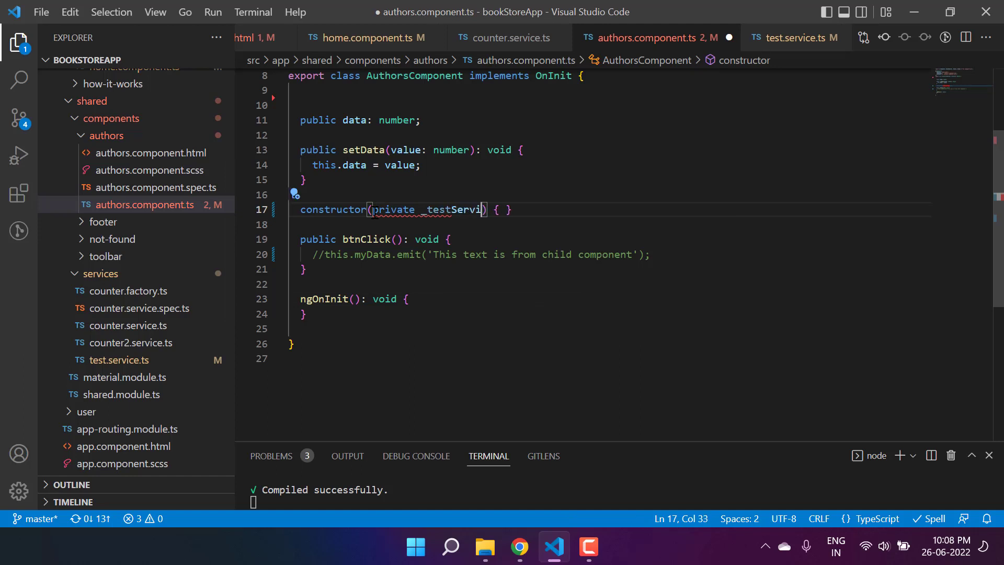
type("ce: te")
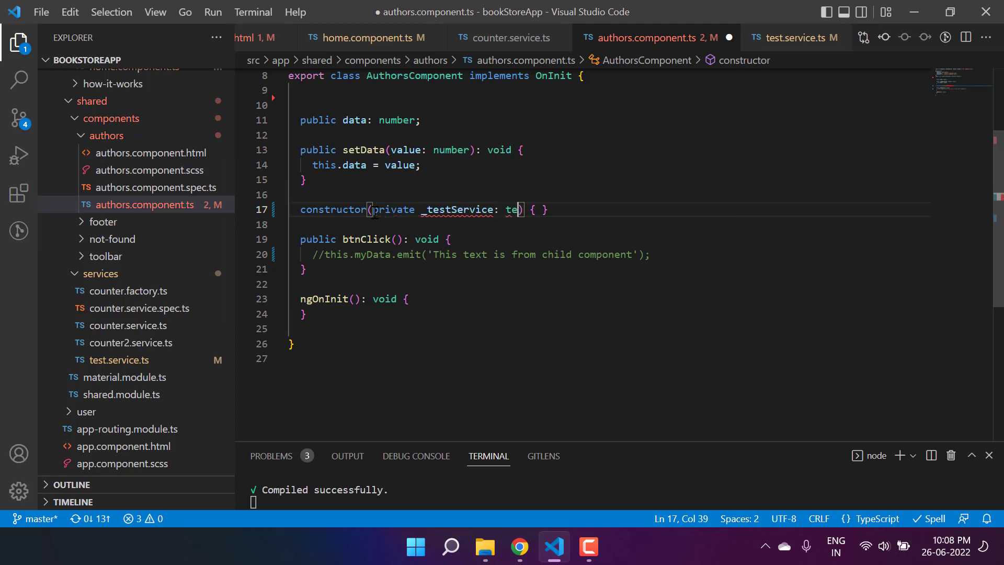
type("stS")
key("Return")
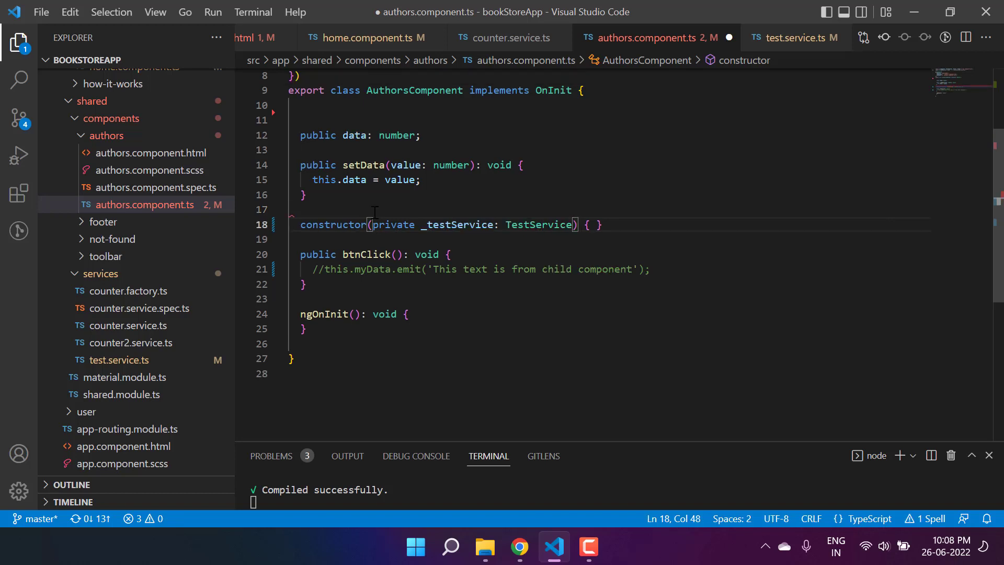
key("ctrl+s")
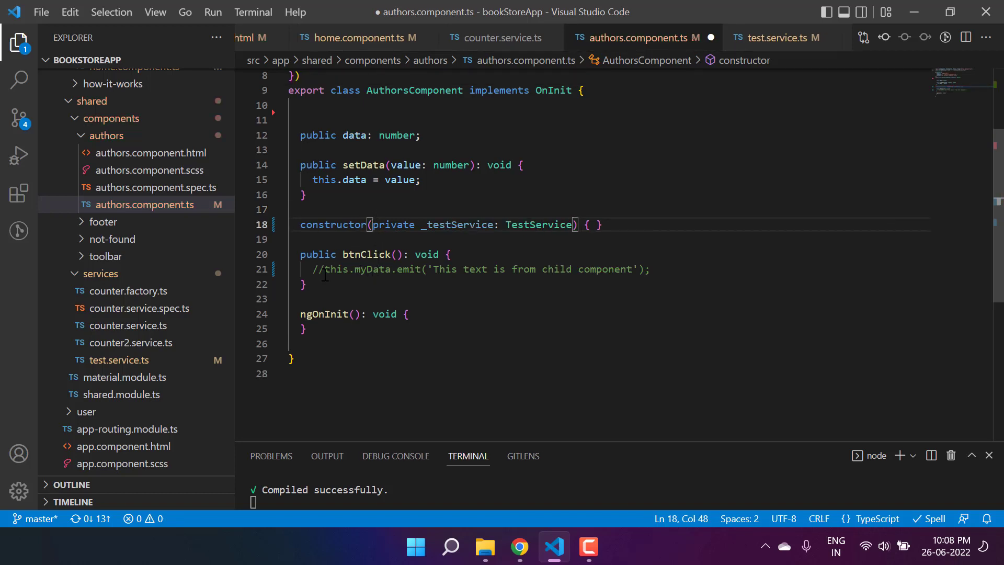
Step: Uncomment the btnClick emit line and change it to use this._testService.myData
left_click(324, 269)
key("BackSpace")
key("BackSpace")
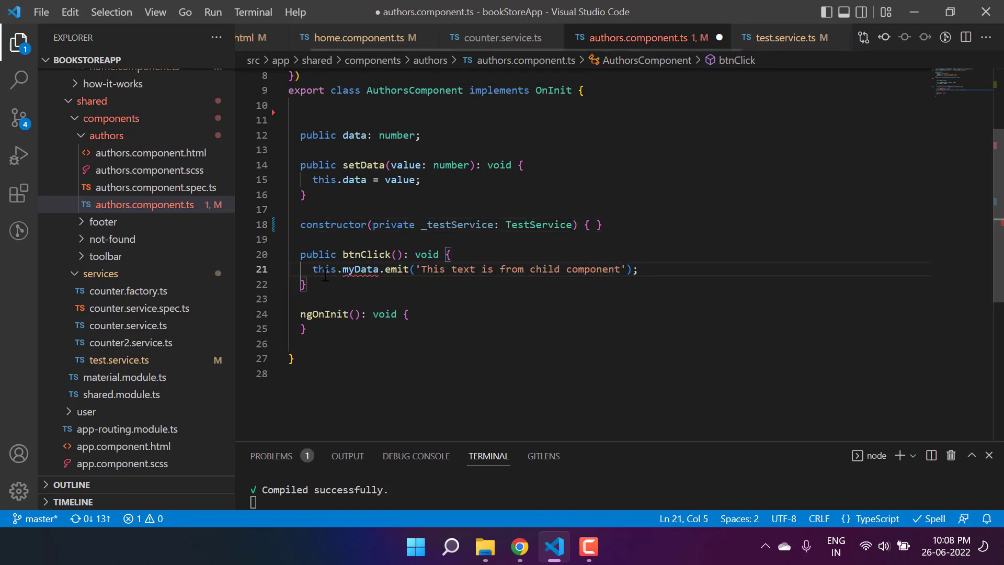
double_click(352, 270)
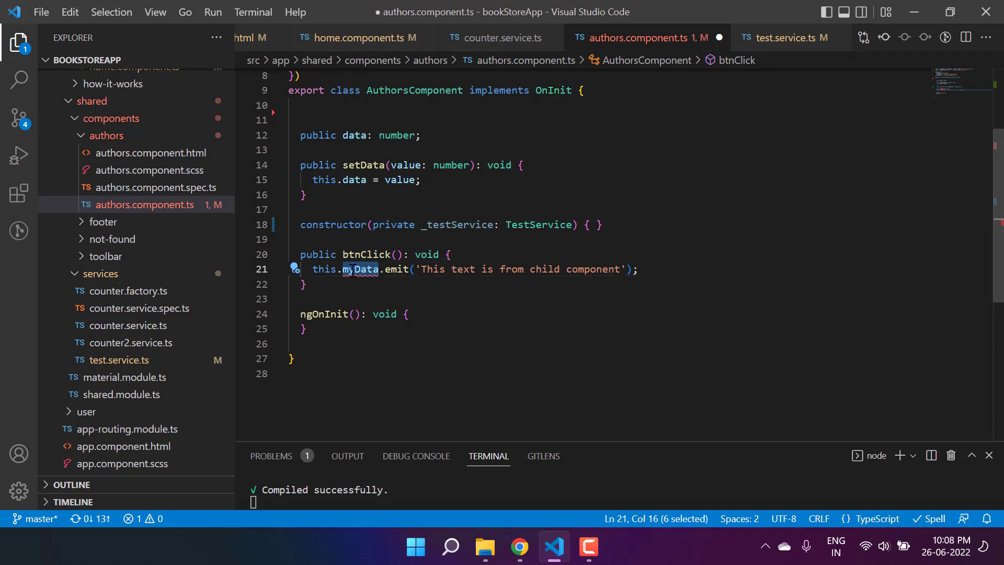
type("_testService.")
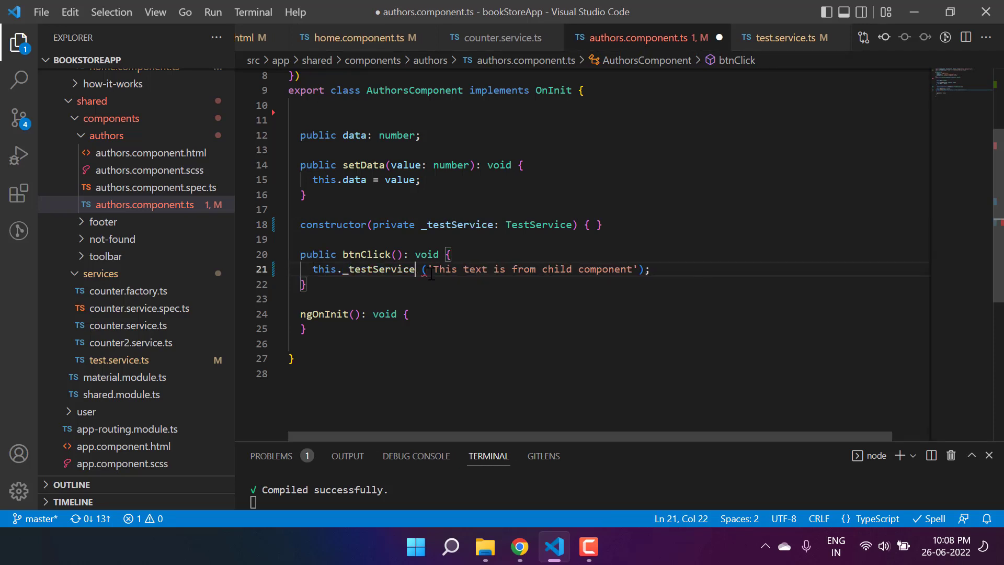
key("ctrl+space")
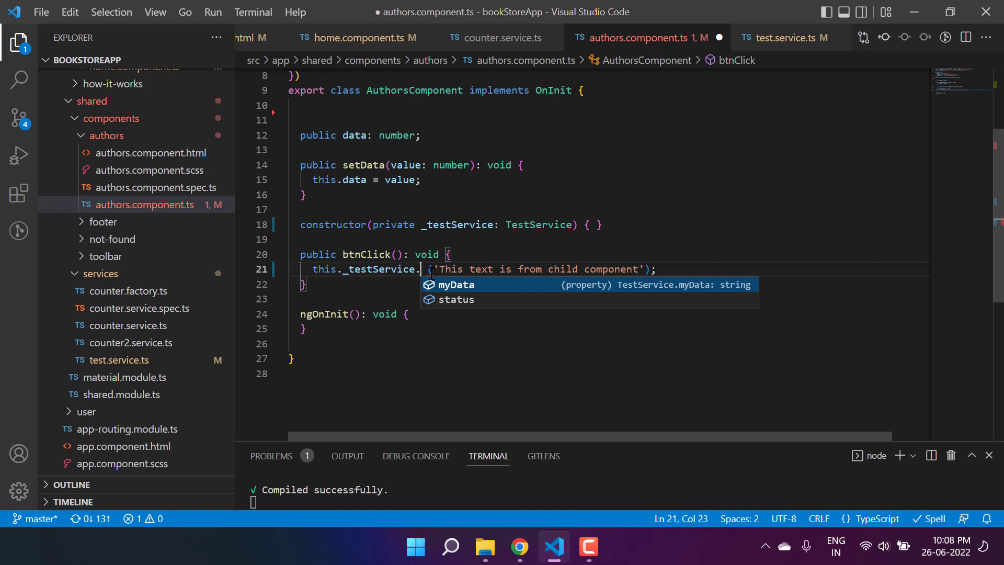
key("Return")
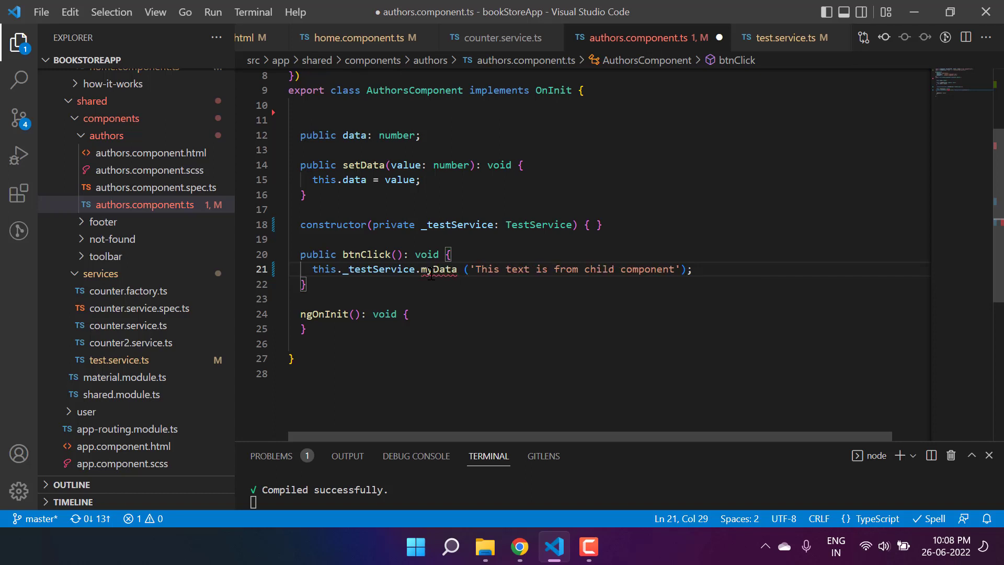
type("=")
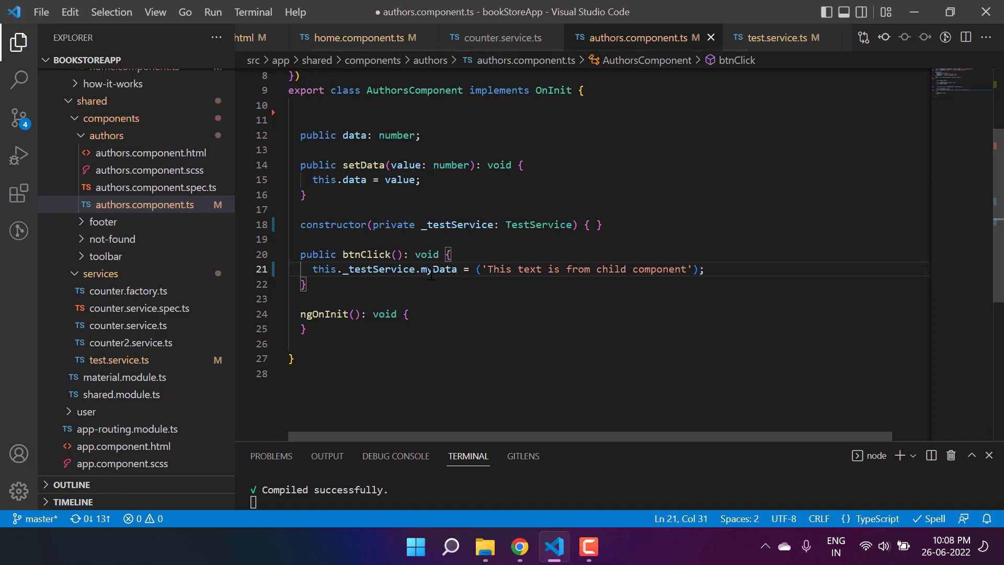
key("ctrl+s")
Step: Drop the parentheses so it assigns 'This text is from child component', and save
left_click(483, 269)
key("BackSpace")
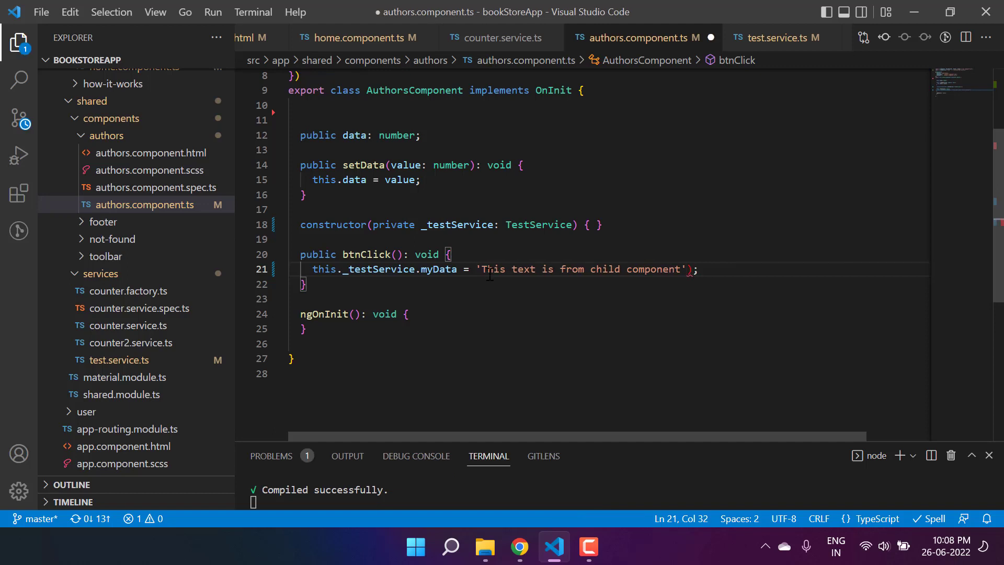
left_click(691, 269)
key("BackSpace")
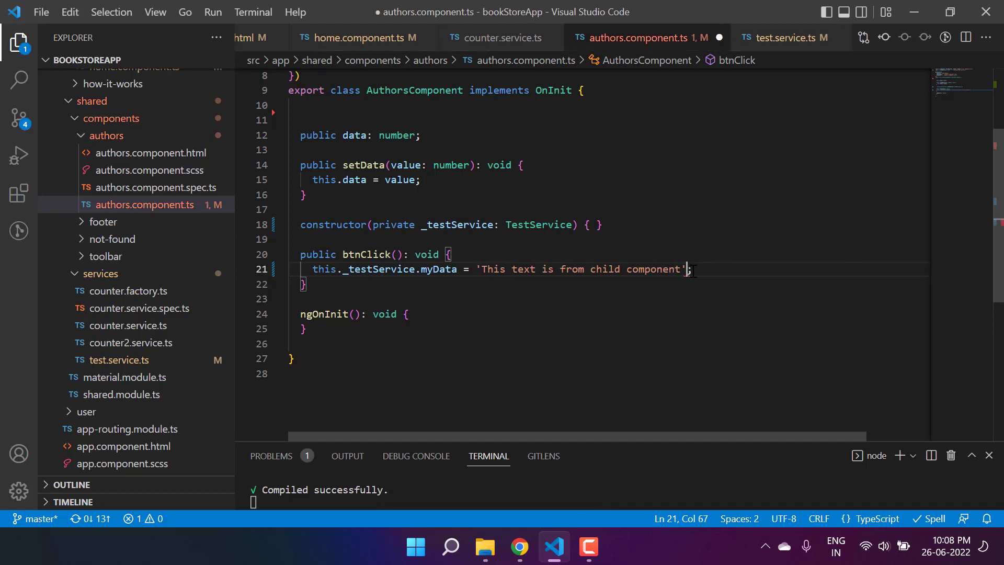
key("ctrl+s")
left_click(585, 284)
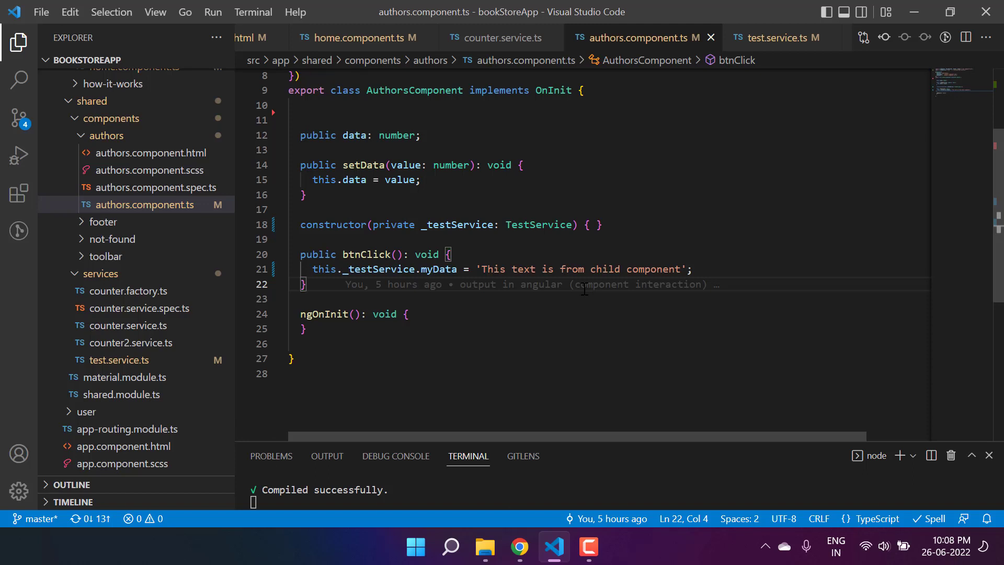
left_click(508, 299)
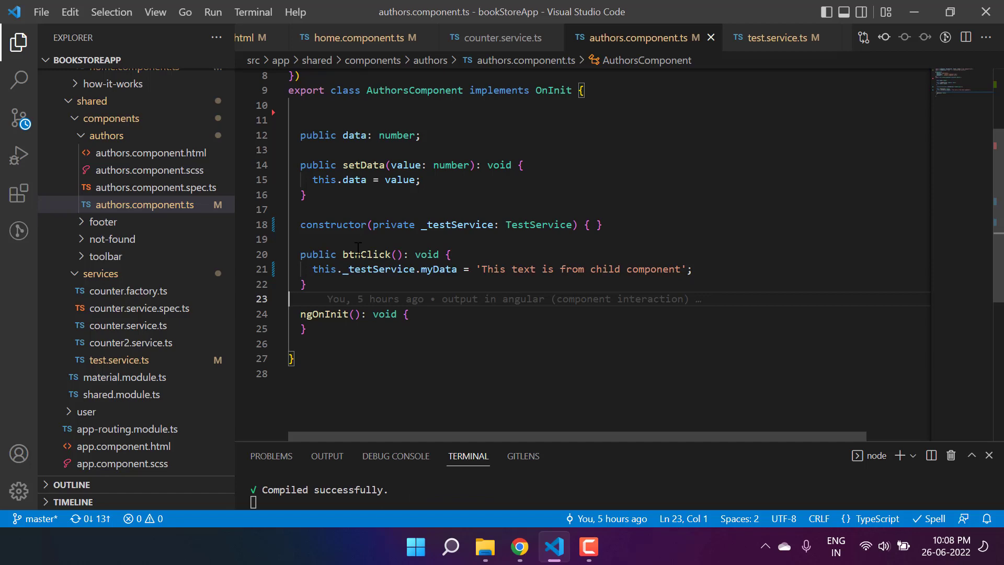
scroll(164, 292, "up", 3)
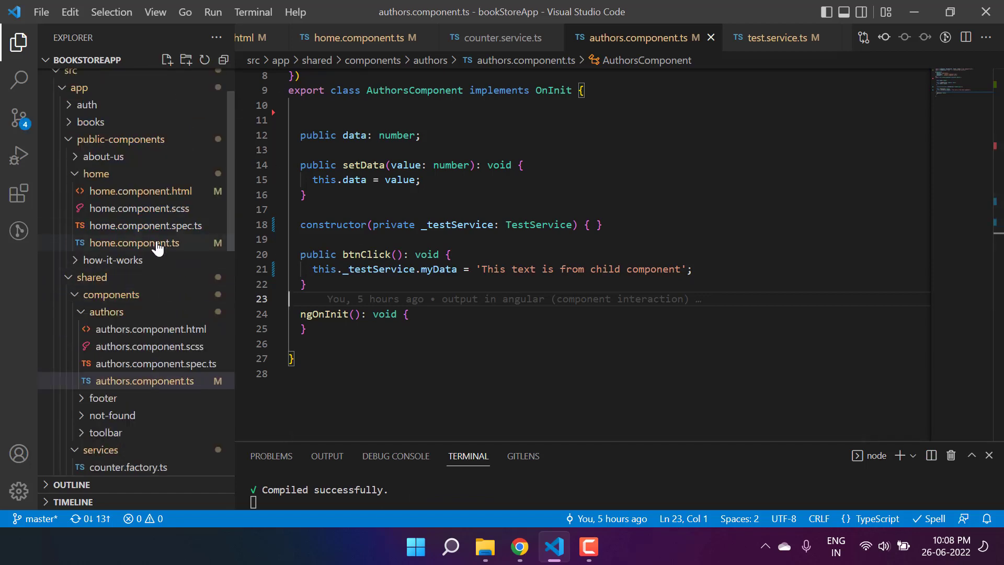
Step: Add 'private _testService: TestService' to the HomeComponent constructor, with its import, and save
left_click(134, 243)
left_click(374, 163)
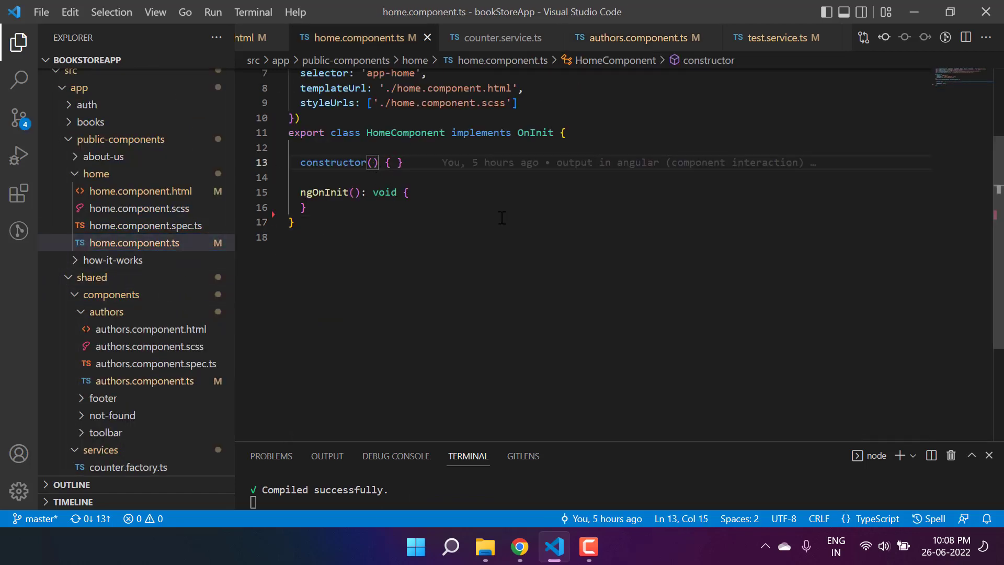
type("pri")
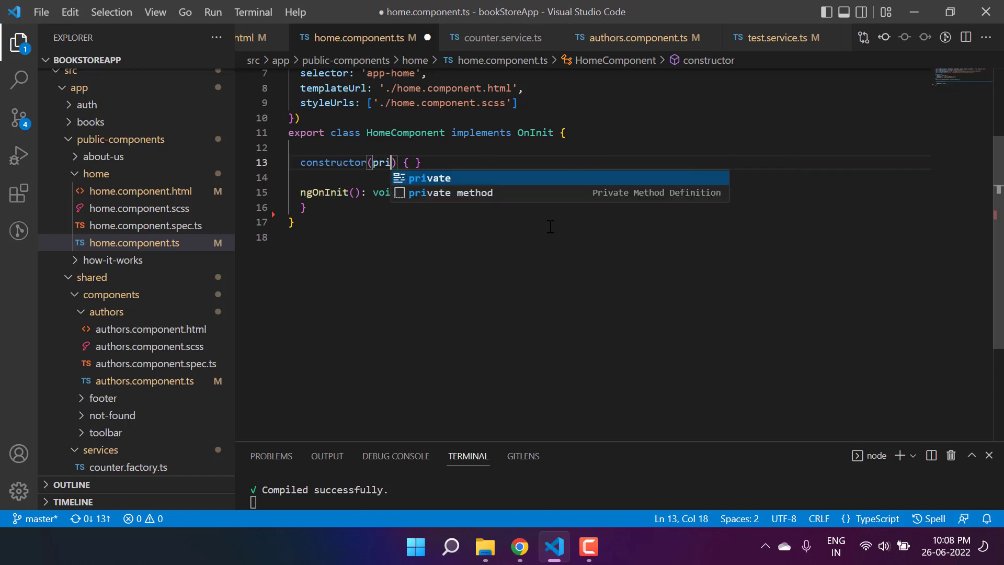
key("Tab")
type("_testService")
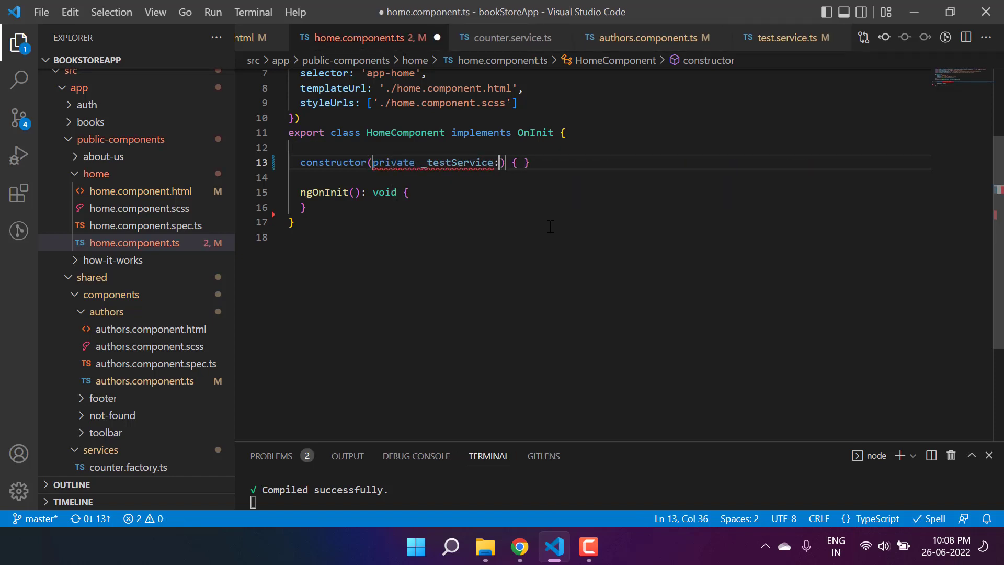
type(": Test")
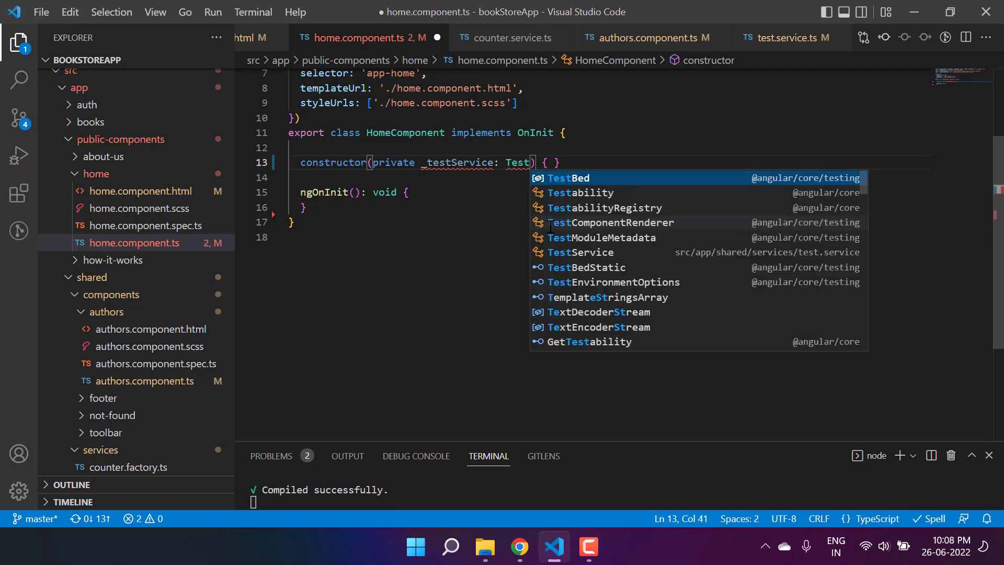
type("Se")
key("Tab")
key("ctrl+s")
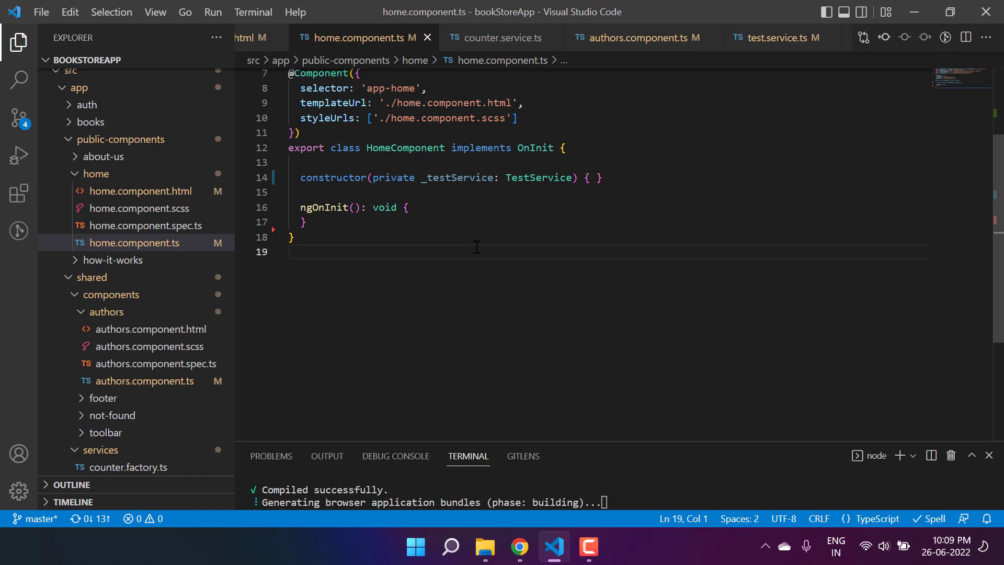
Step: Add a 'Data from child' paragraph with a _testService interpolation below the first paragraph
left_click(141, 190)
left_click(464, 103)
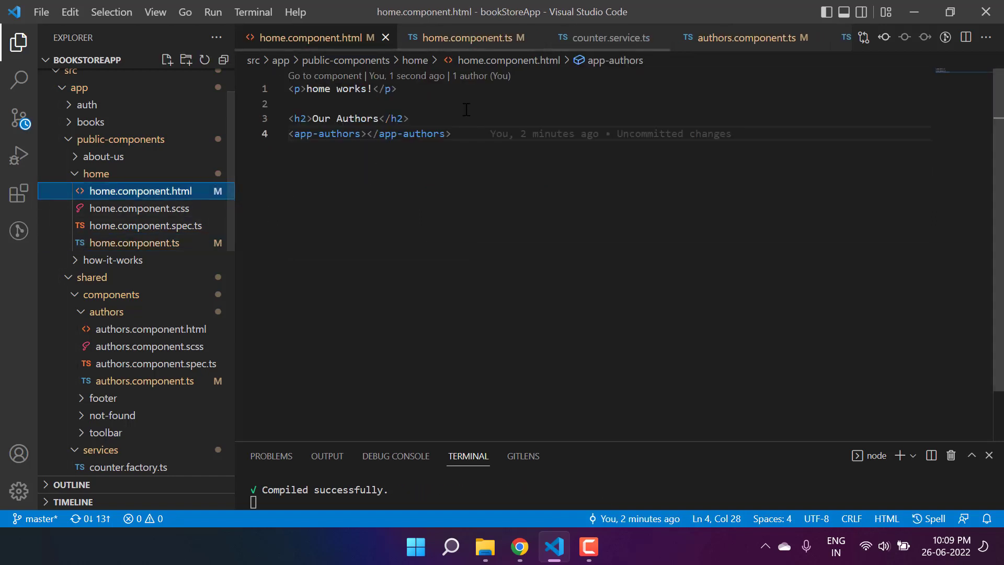
type("p")
key("Return")
key("BackSpace")
key("BackSpace")
type("p")
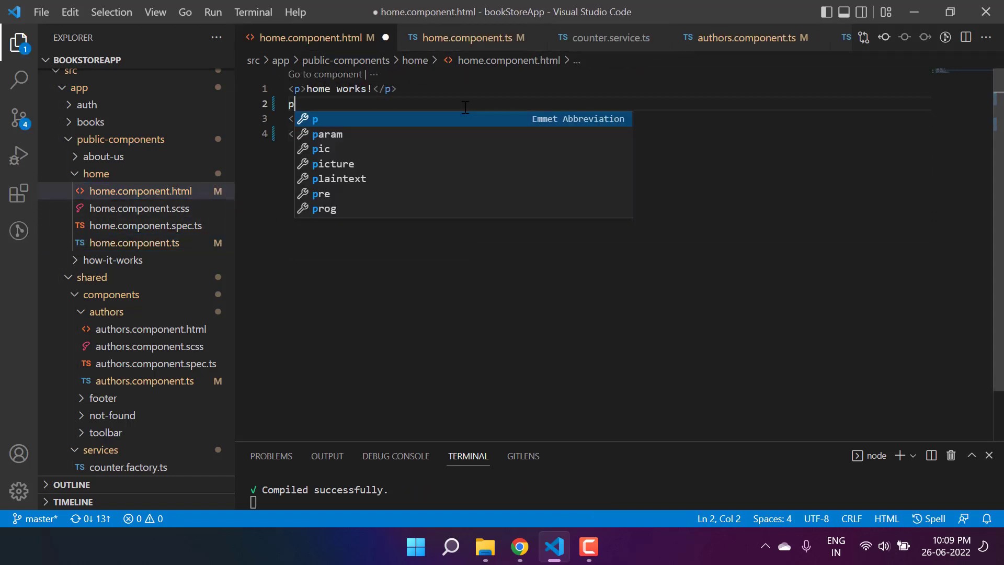
key("Tab")
type("Data fro")
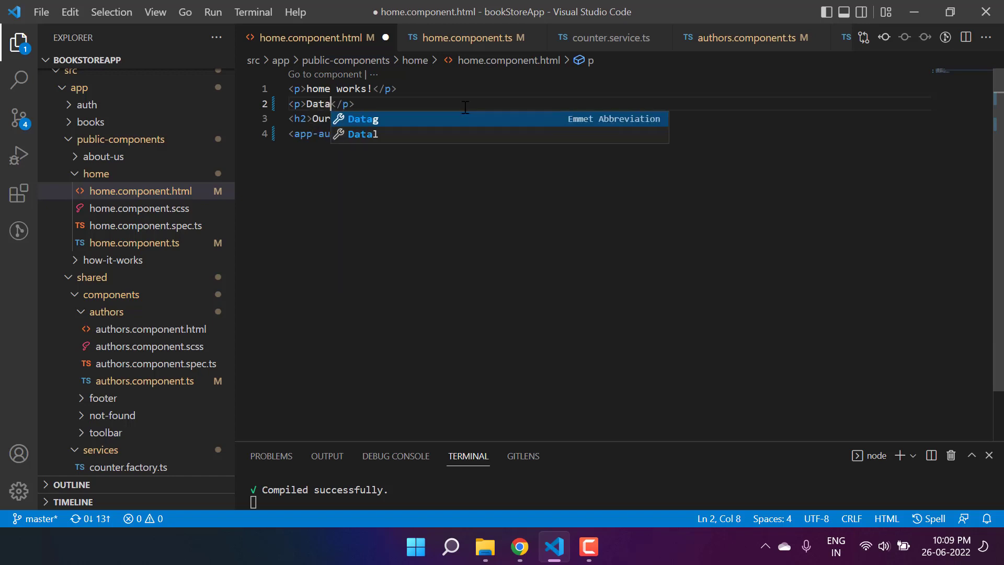
type("m child")
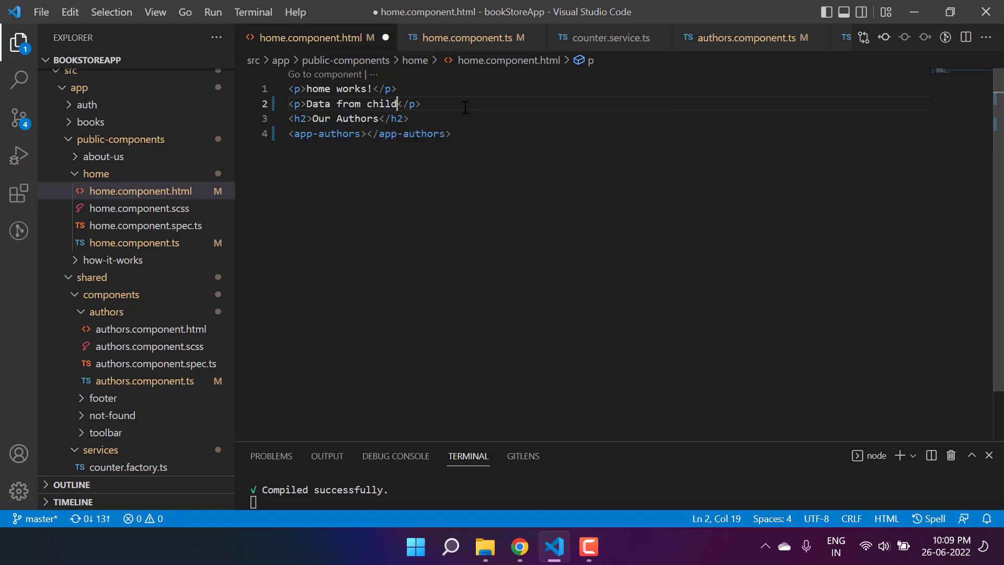
type("= {{}}")
key("Left")
key("Left")
type("{{_testService")
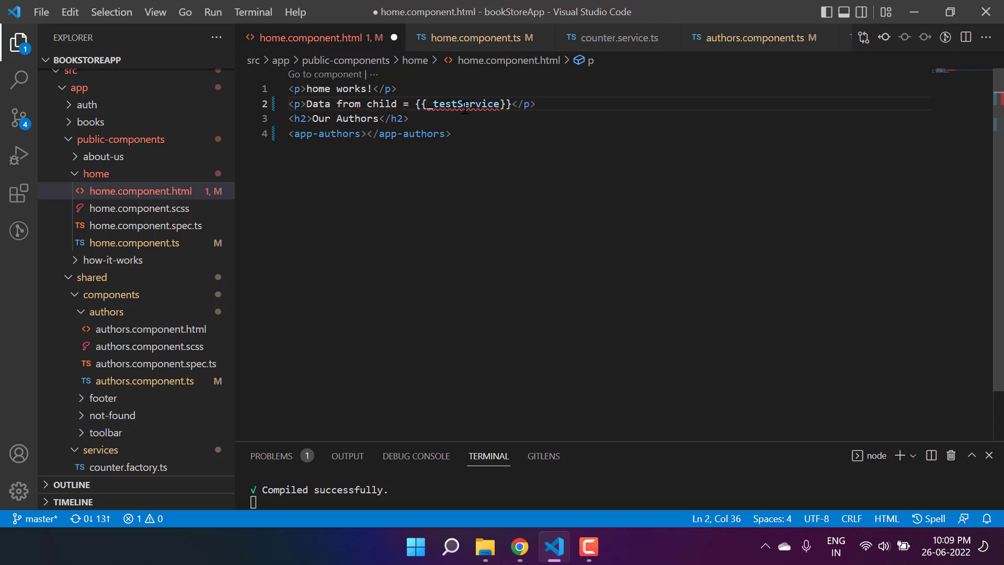
type(".")
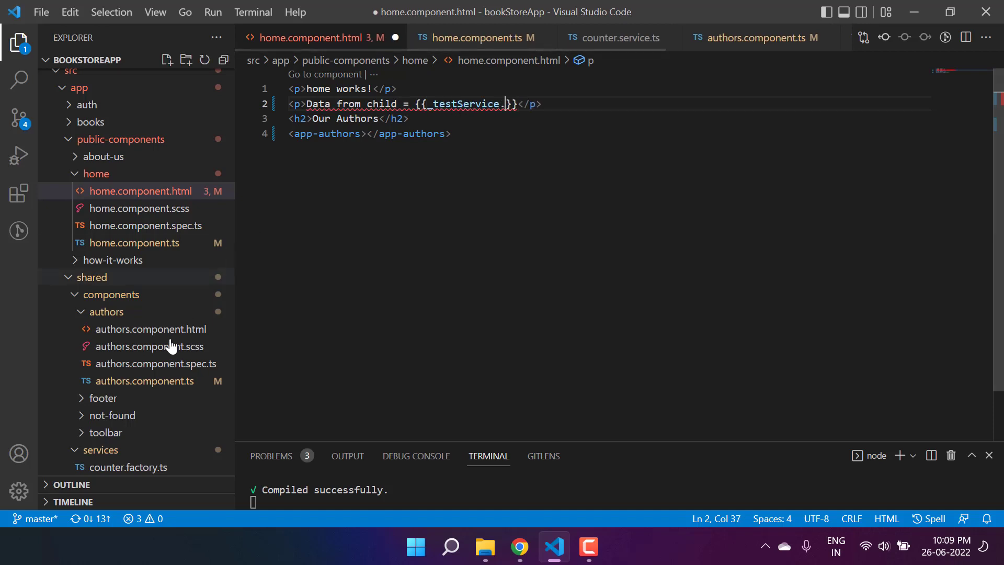
scroll(138, 440, "down", 3)
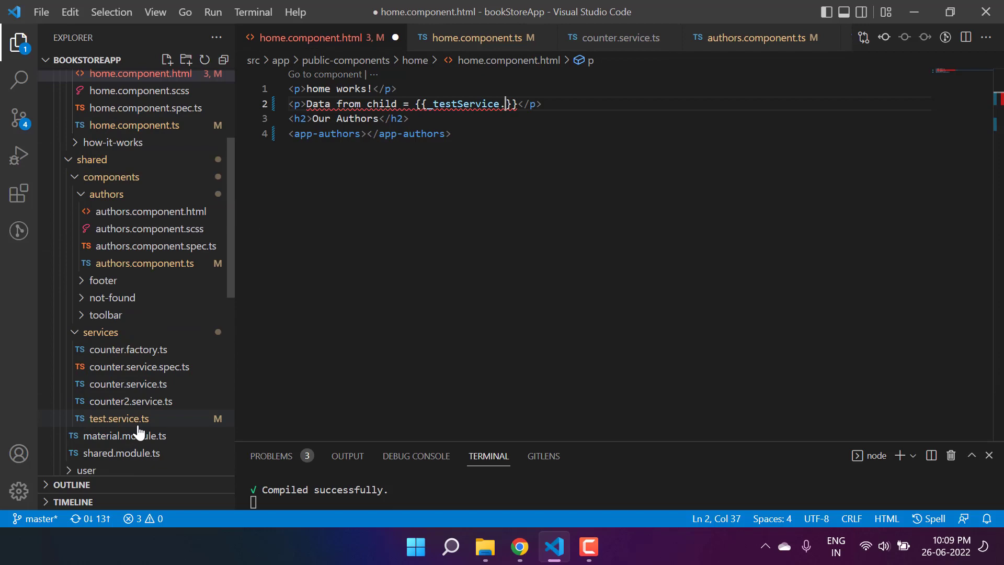
Step: Copy myData from test.service.ts and paste it into the interpolation
left_click(117, 418)
double_click(359, 236)
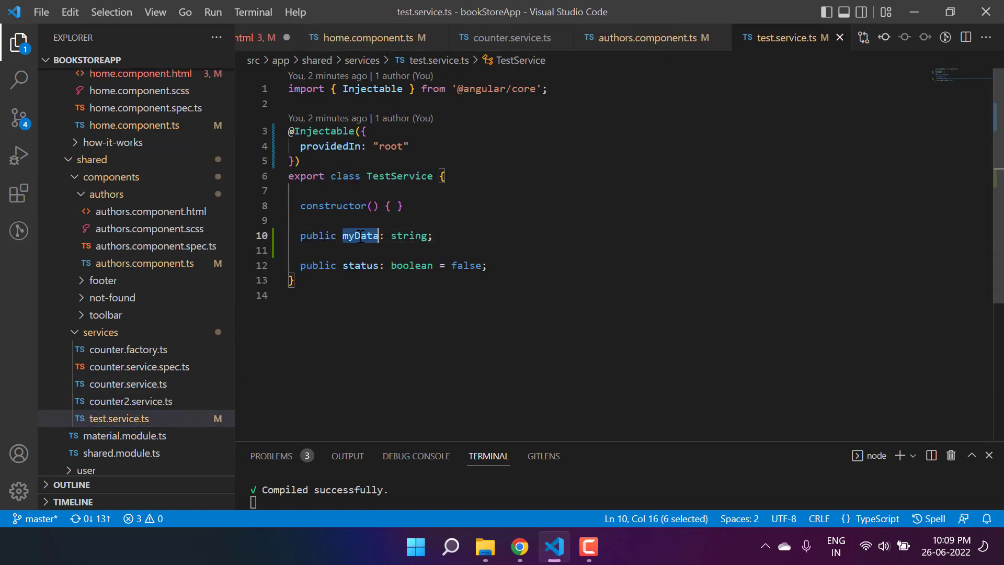
key("ctrl+c")
key("ctrl+Tab")
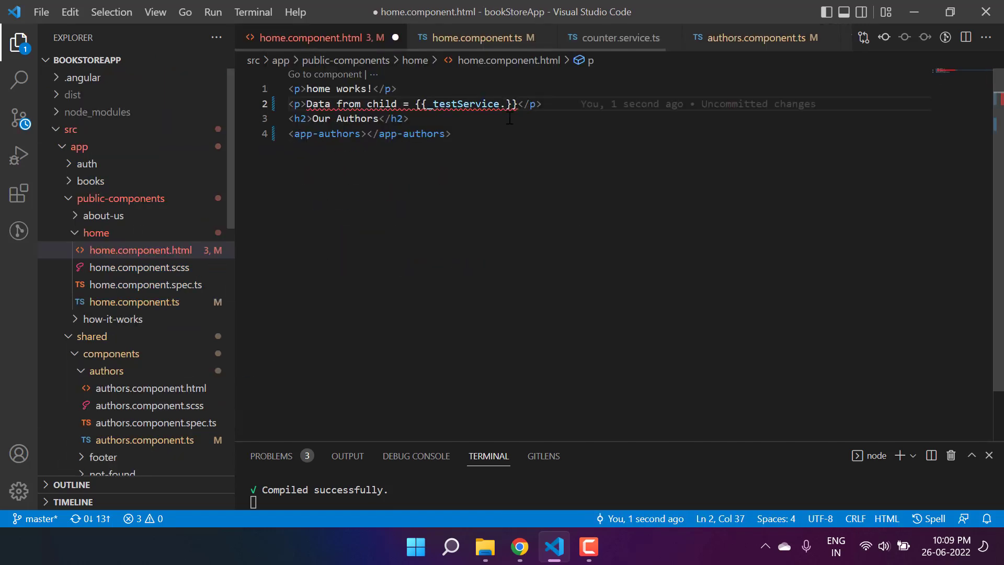
key("ctrl+v")
Step: Make _testService public in the HomeComponent constructor, save all, and switch to Chrome
key("ctrl+Tab")
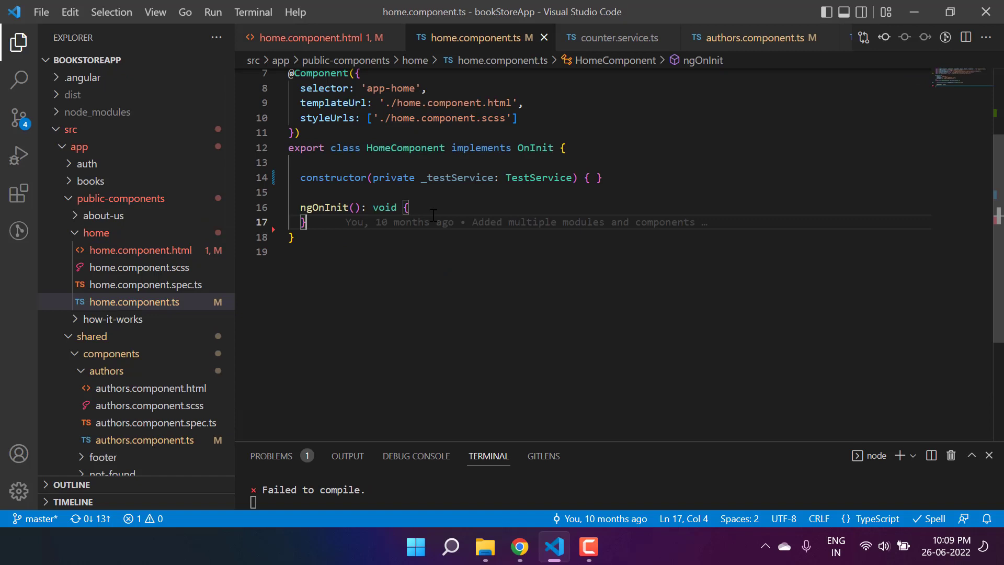
double_click(397, 177)
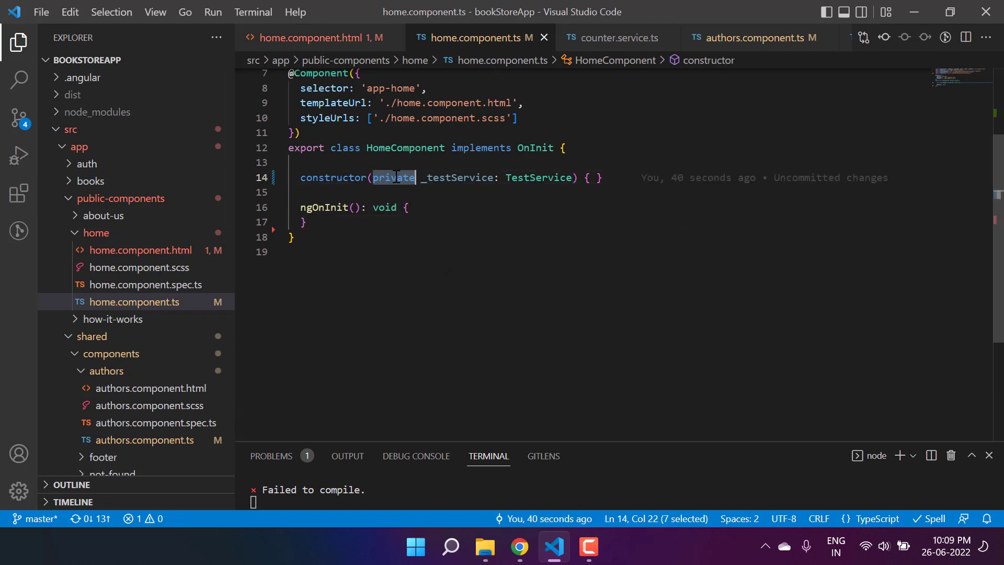
left_click(163, 249)
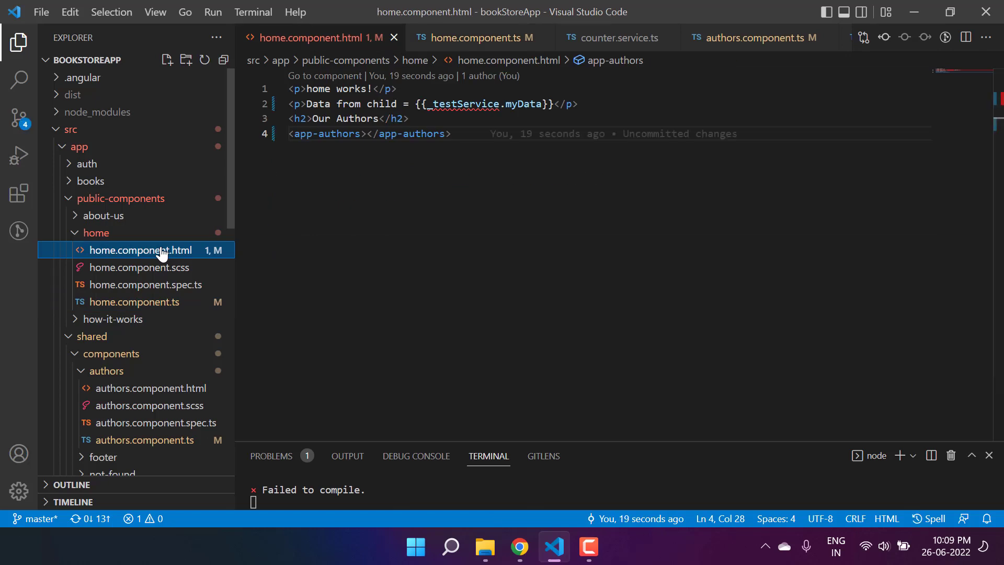
left_click(153, 302)
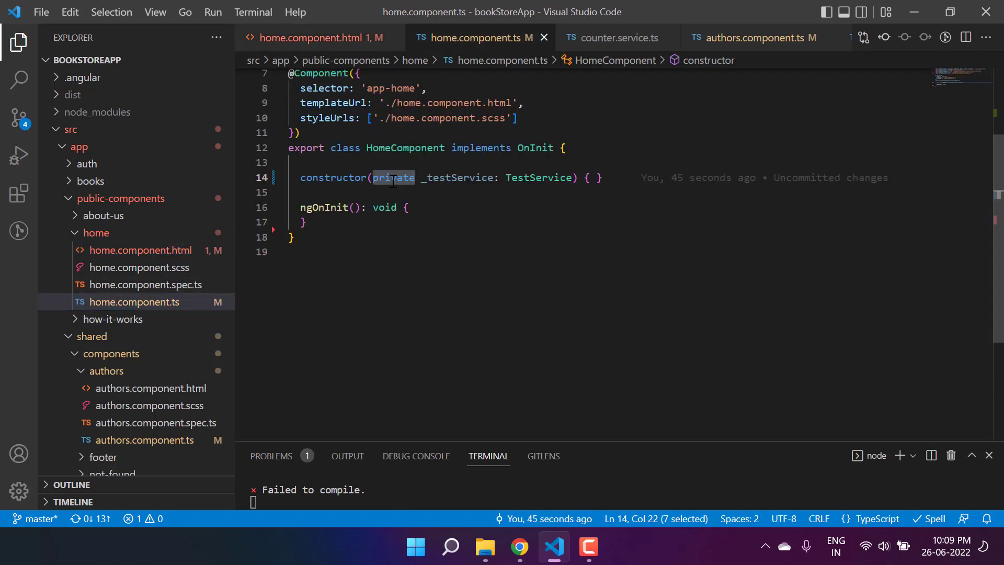
type("public")
key("ctrl+s")
key("ctrl+Tab")
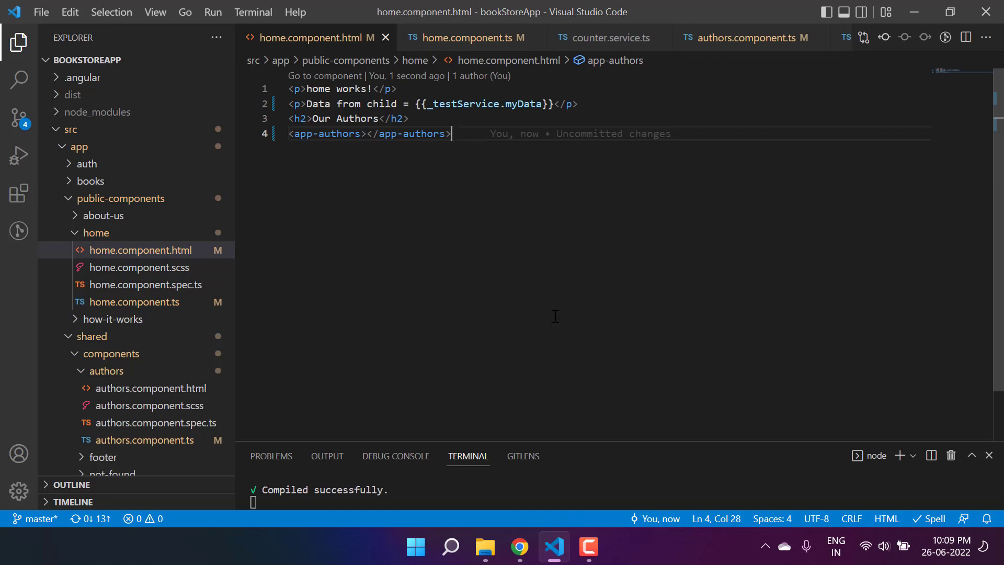
left_click(519, 547)
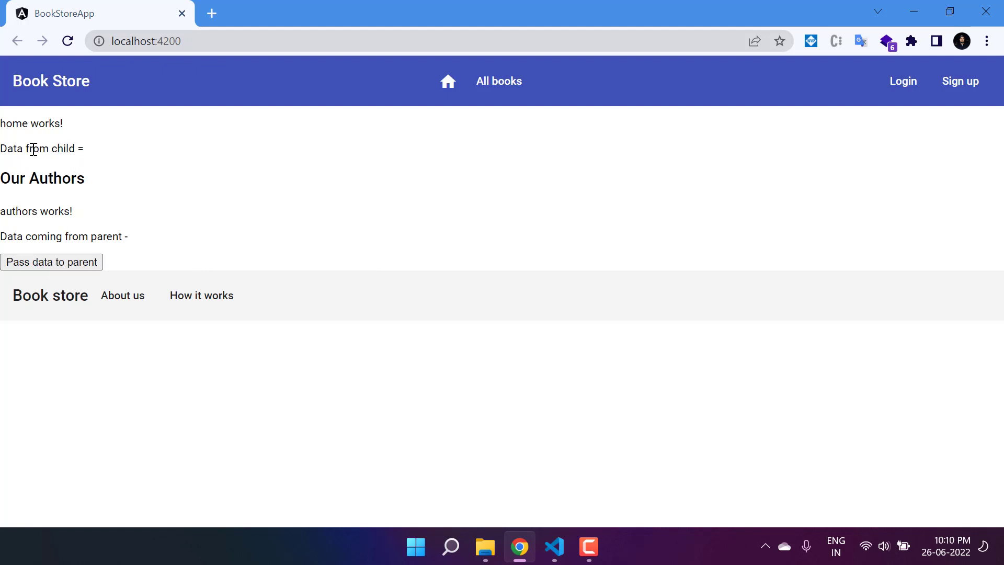
Step: Press 'Pass data to parent' so 'This text is from child component' appears after 'Data from child ='
double_click(90, 157)
left_click(115, 155)
left_click(57, 265)
left_click_drag(87, 148, 251, 148)
left_click(261, 186)
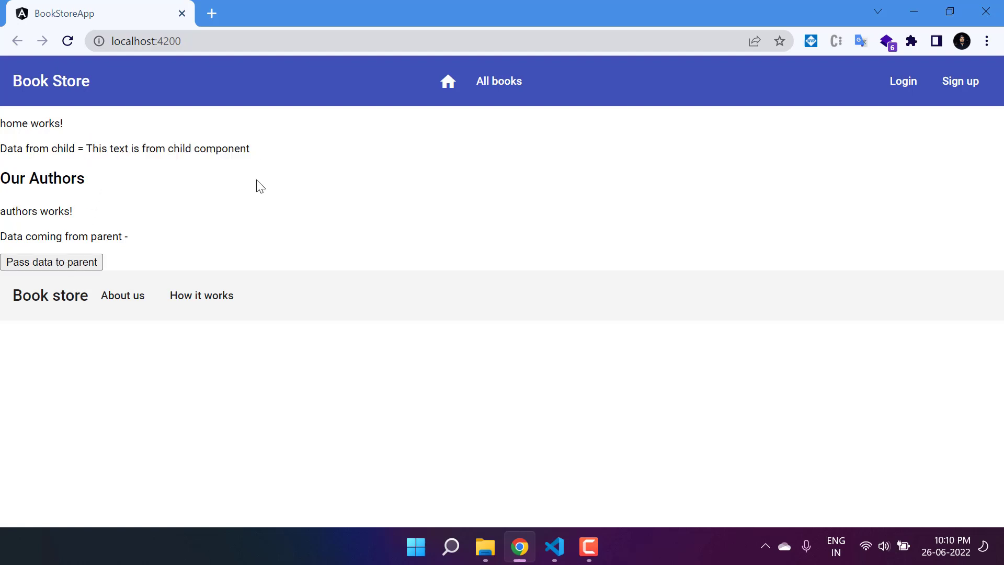